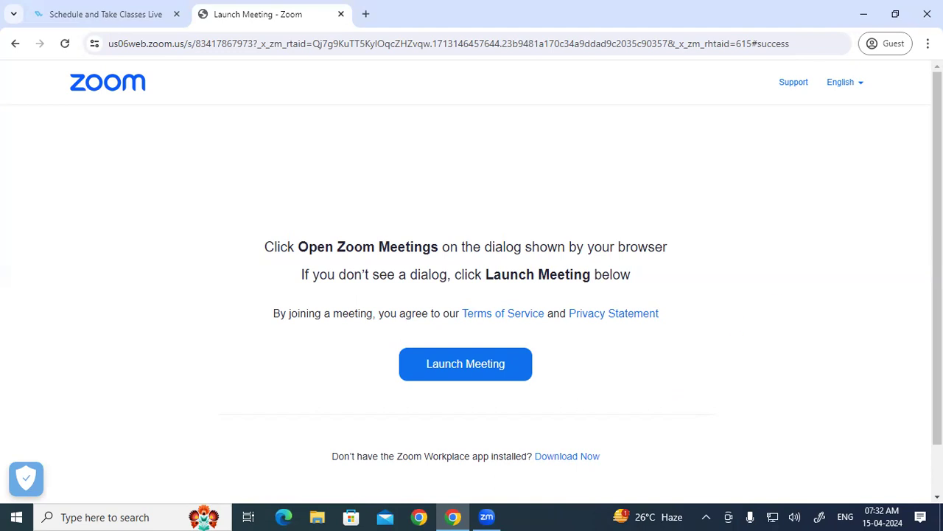
Step: Minimize the browser to show the desktop, and open Notepad with the Run command notepad before closing its window
{"action": "left_click", "coordinate": [860, 13]}
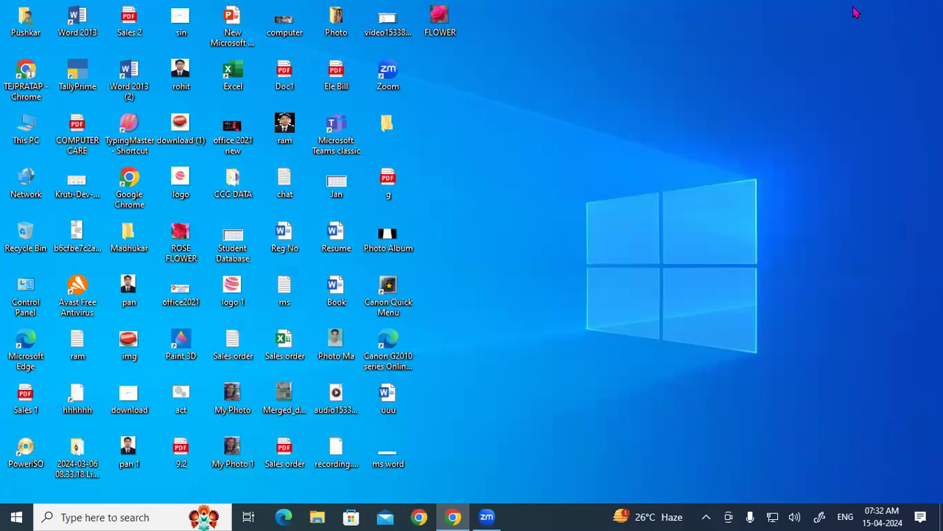
{"action": "key", "text": "super+r"}
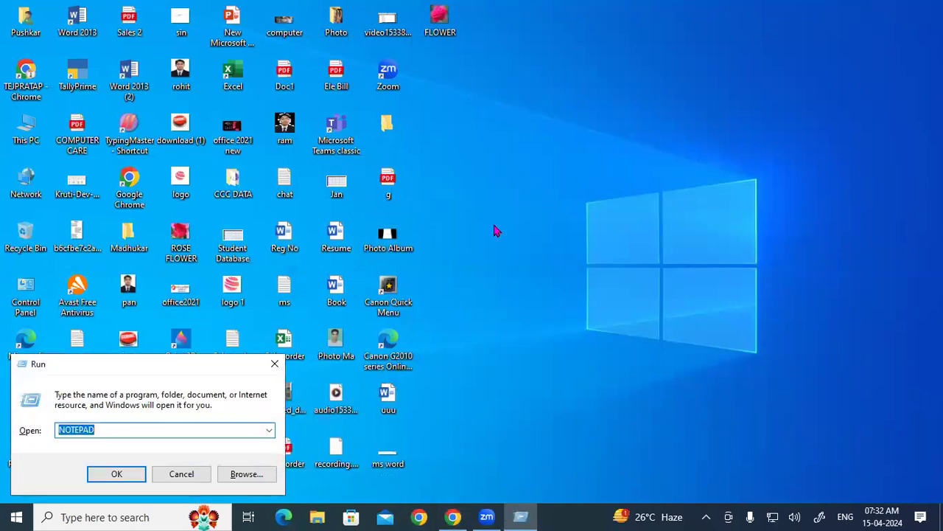
{"action": "key", "text": "BackSpace"}
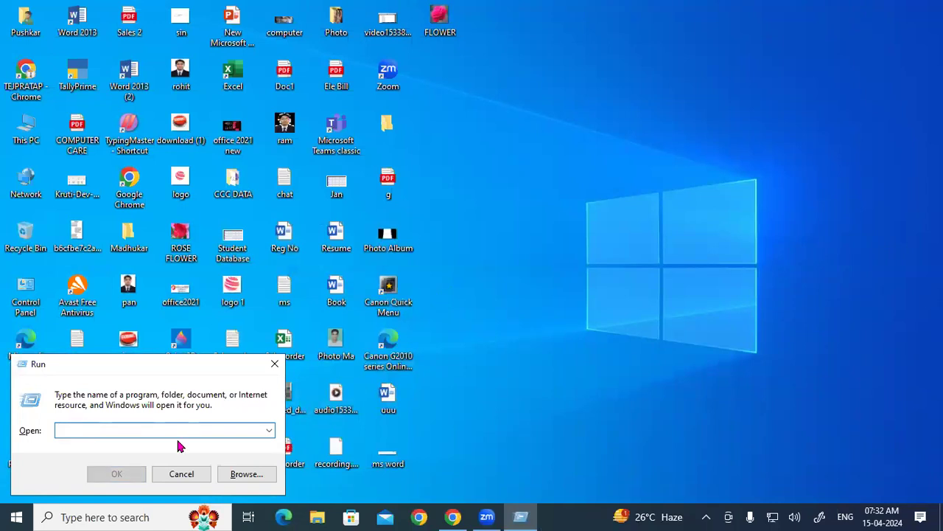
{"action": "type", "text": "not"}
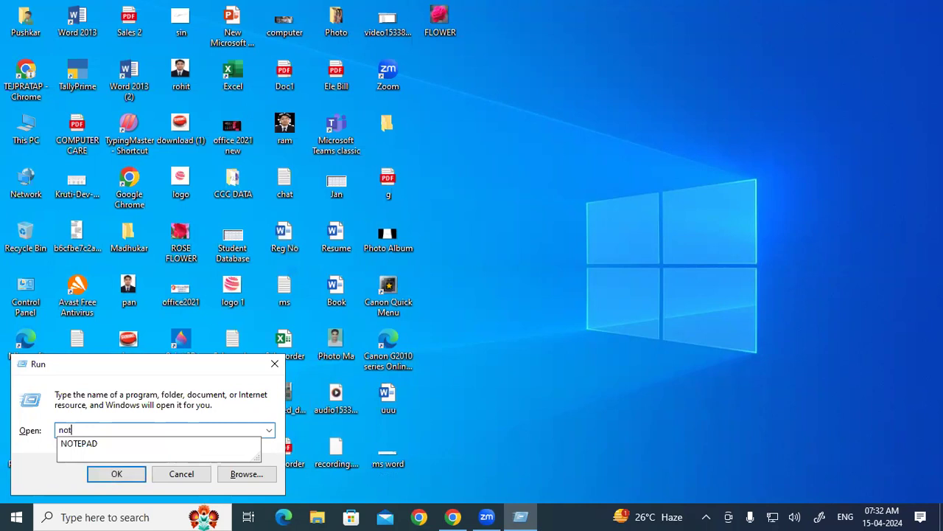
{"action": "type", "text": "epad"}
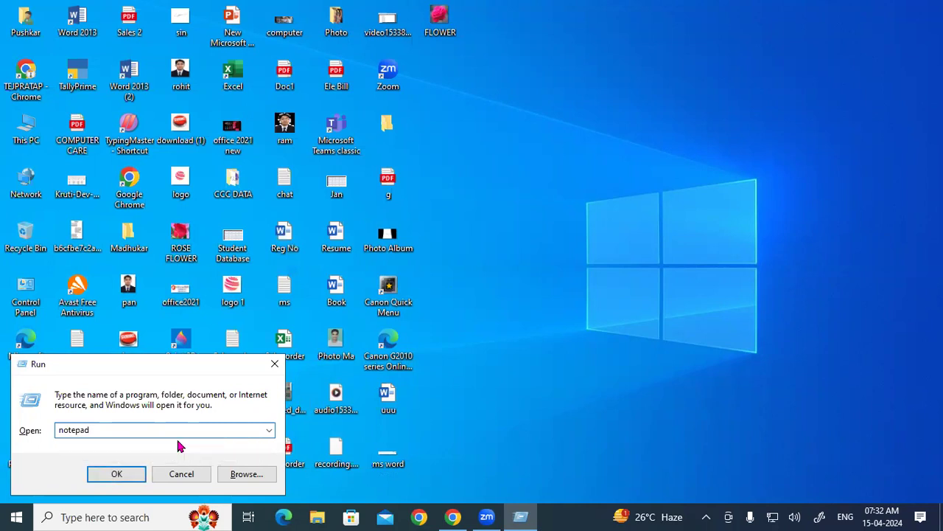
{"action": "key", "text": "Return"}
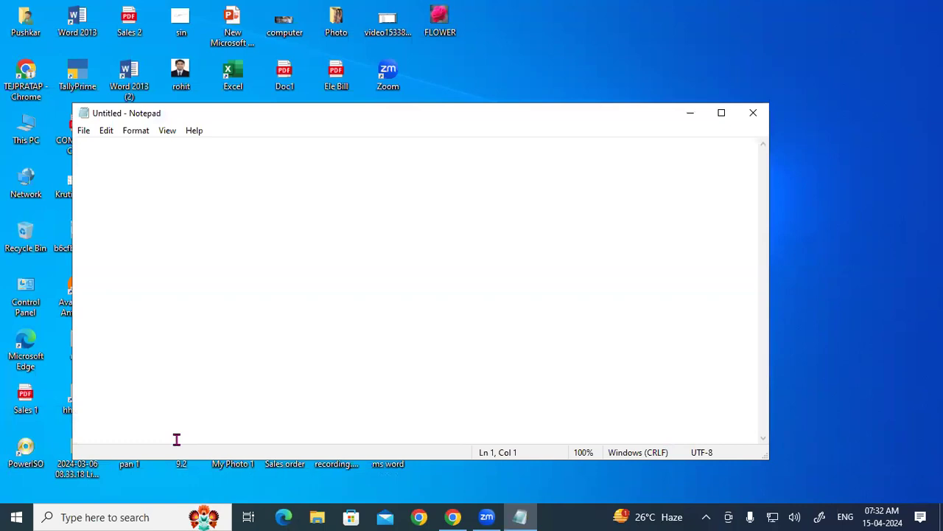
{"action": "left_click", "coordinate": [757, 119]}
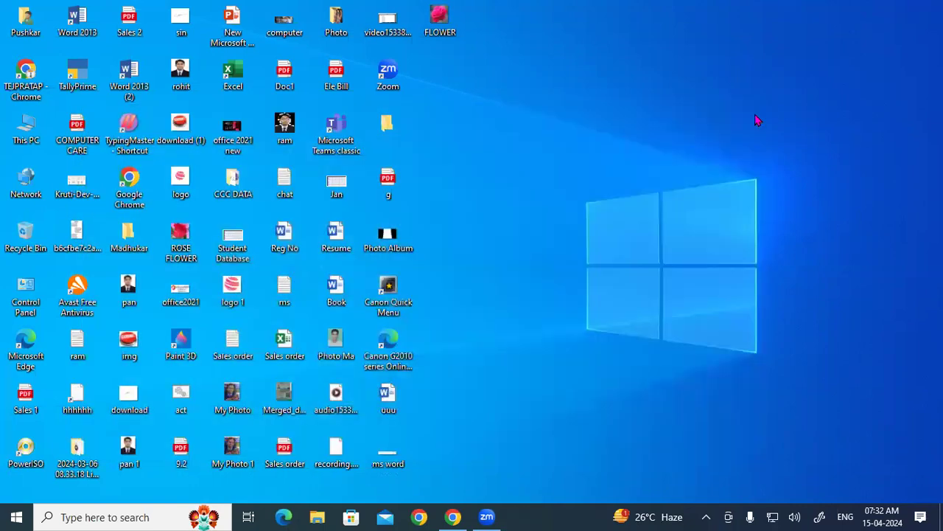
Step: Open Notepad by searching Windows for notepad, and close the empty window
{"action": "key", "text": "super+s"}
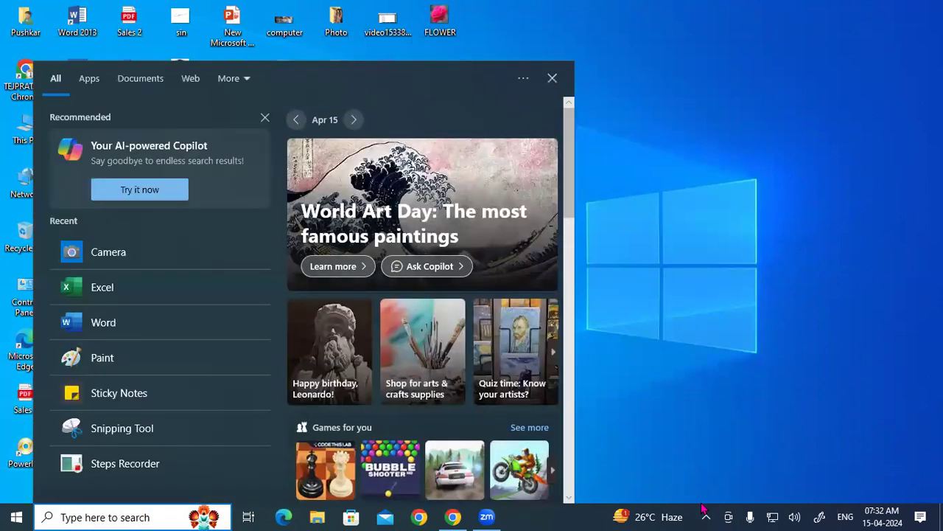
{"action": "type", "text": "notepad"}
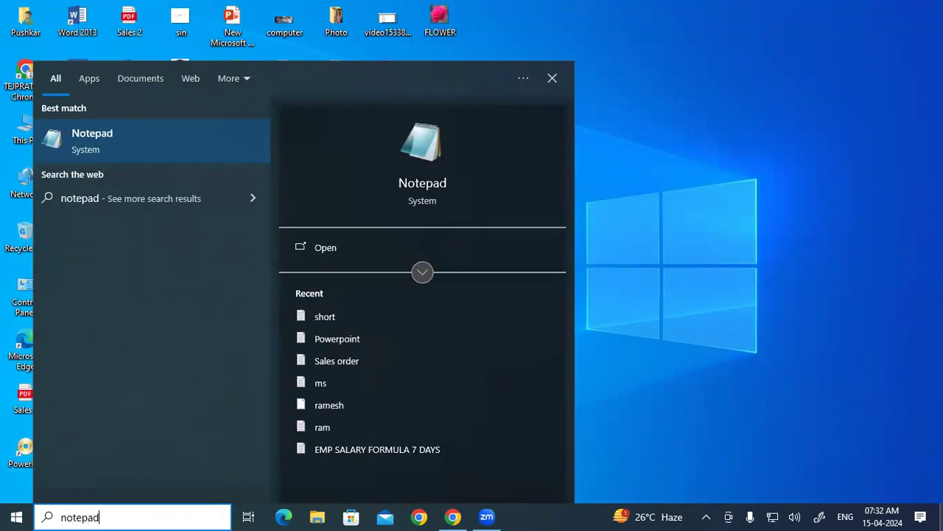
{"action": "key", "text": "Return"}
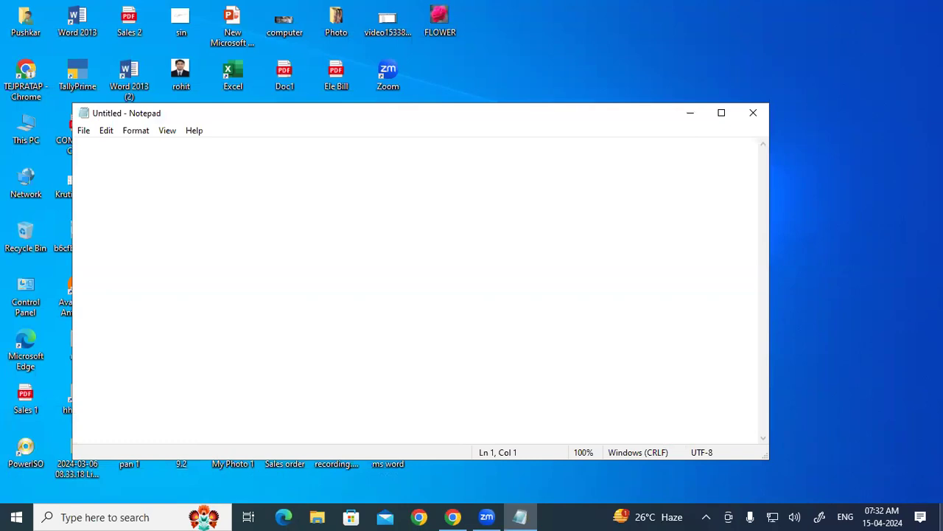
{"action": "left_click", "coordinate": [754, 113]}
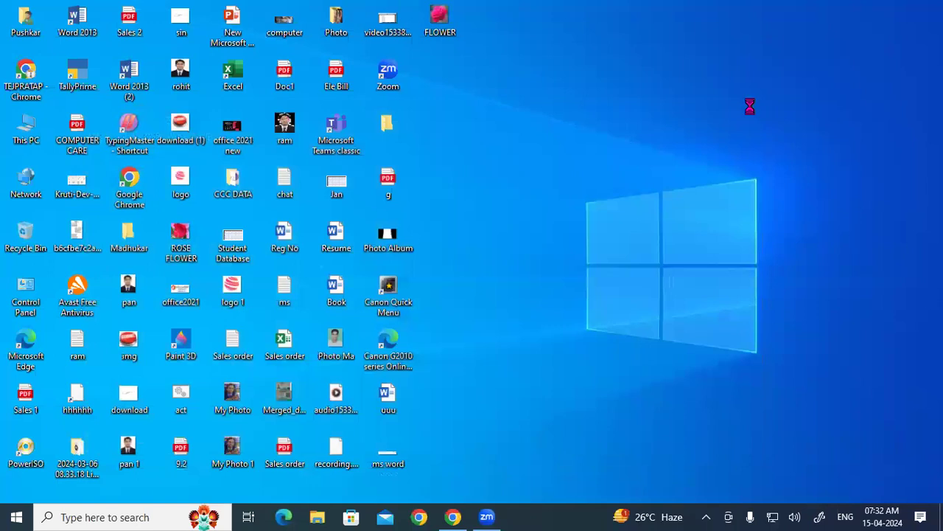
Step: Create a text document on the desktop with the default name New Text Document, and open it in a maximized window
{"action": "right_click", "coordinate": [753, 112]}
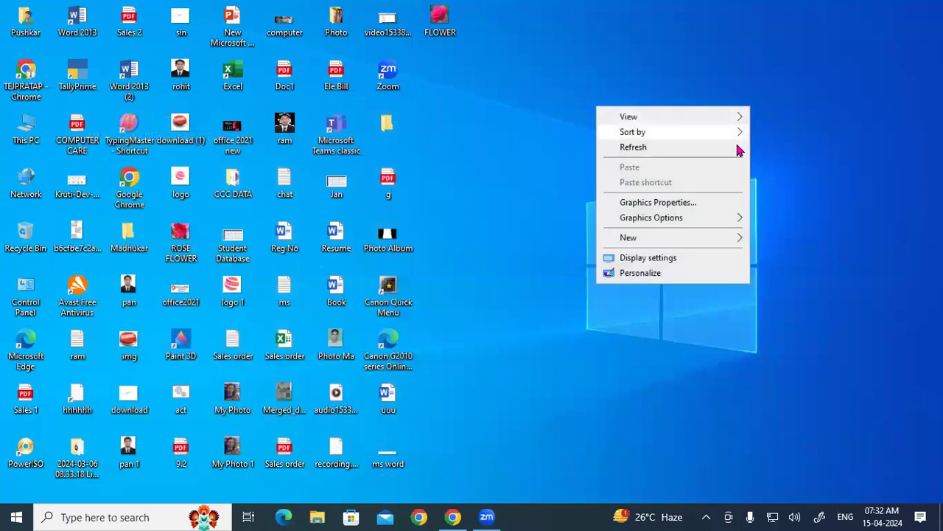
{"action": "mouse_move", "coordinate": [721, 244]}
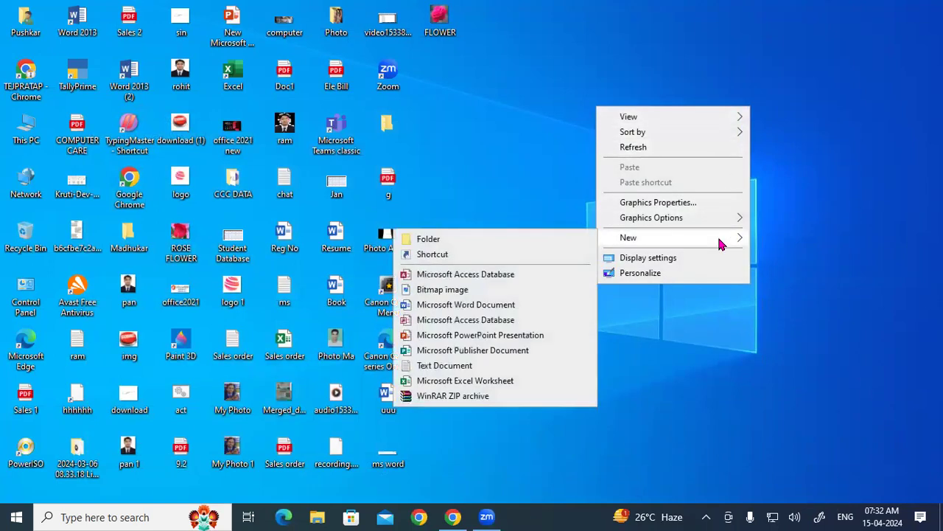
{"action": "left_click", "coordinate": [511, 367]}
{"action": "key", "text": "Return"}
{"action": "double_click", "coordinate": [455, 90]}
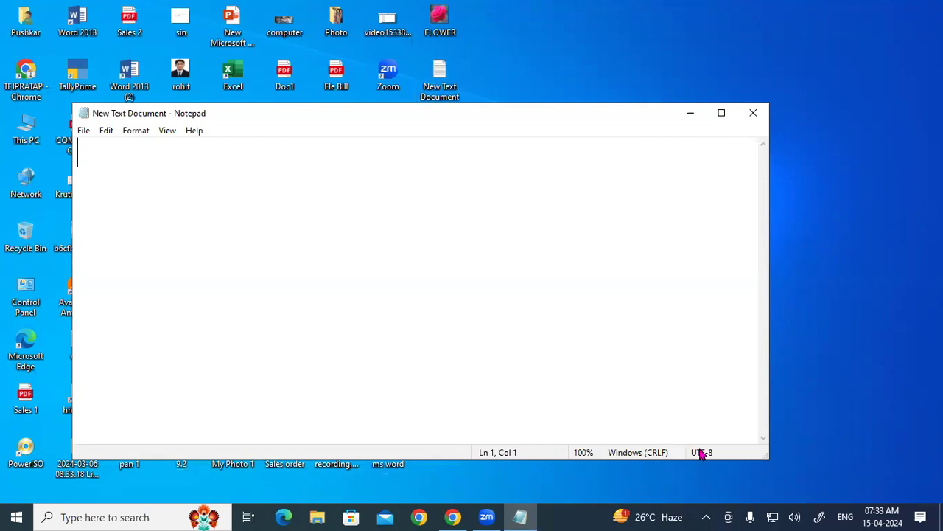
{"action": "left_click", "coordinate": [722, 114]}
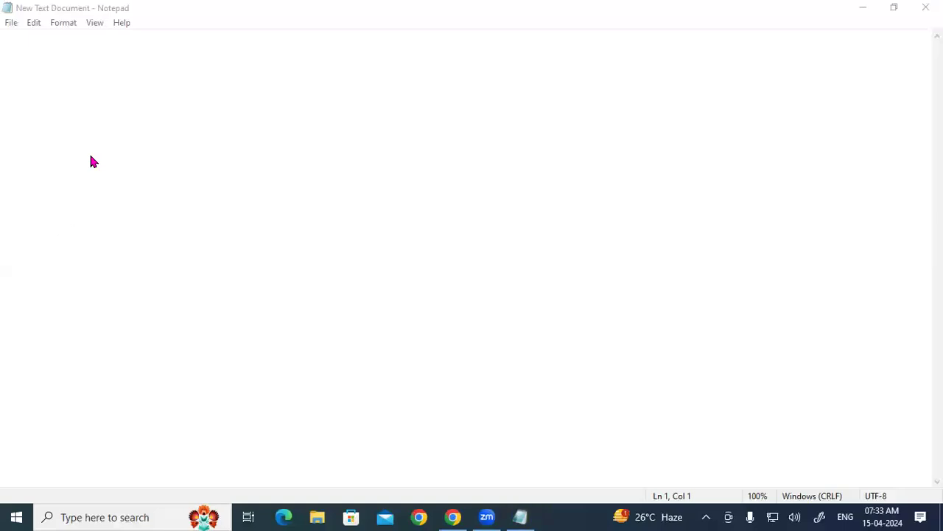
Step: Outline the title bar, menu bar, its menus, text area, status bar and window controls with red annotation rectangles, and clear the annotations
{"action": "left_click_drag", "start_coordinate": [1, 1], "coordinate": [942, 15]}
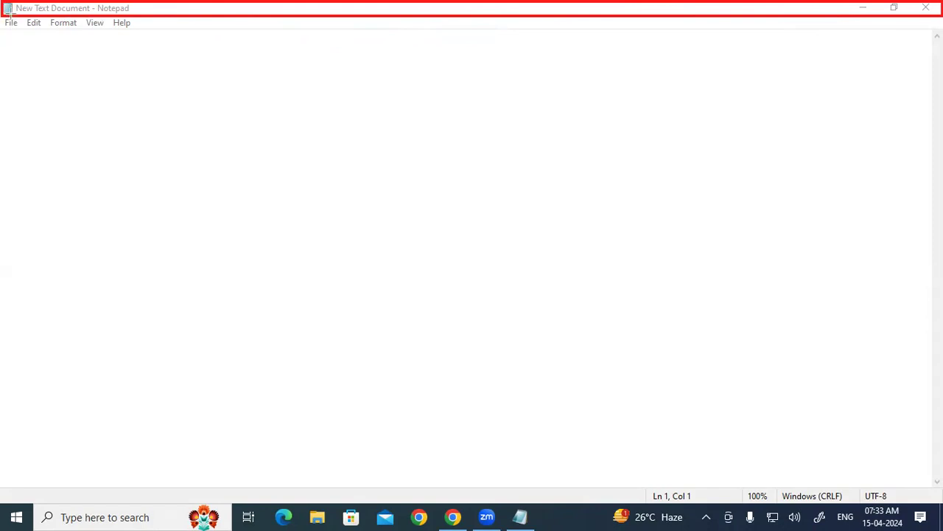
{"action": "left_click_drag", "start_coordinate": [2, 16], "coordinate": [148, 34]}
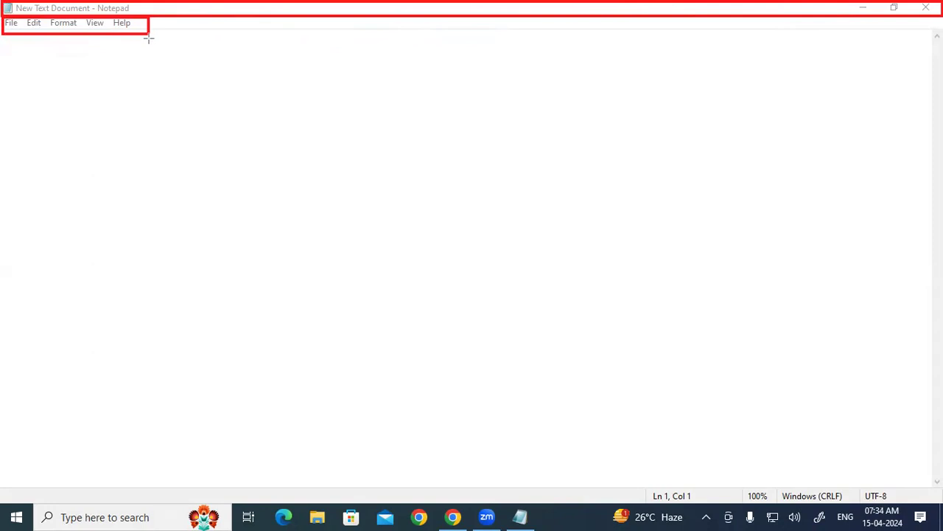
{"action": "left_click_drag", "start_coordinate": [5, 41], "coordinate": [914, 462]}
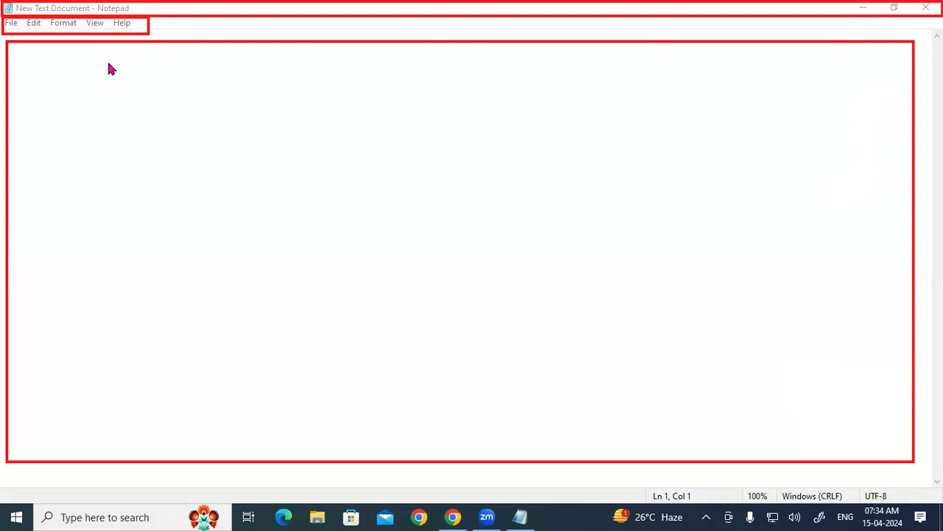
{"action": "left_click_drag", "start_coordinate": [27, 485], "coordinate": [899, 502]}
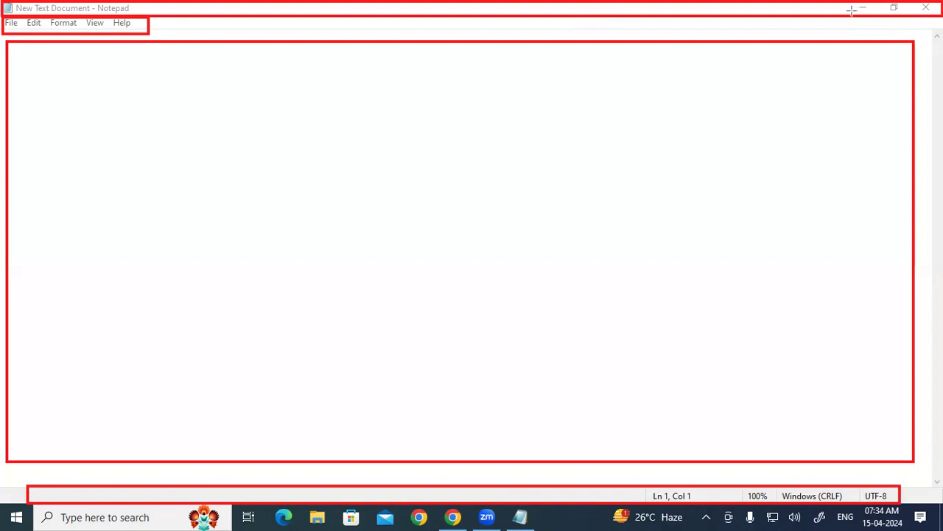
{"action": "left_click_drag", "start_coordinate": [852, 2], "coordinate": [875, 26]}
{"action": "left_click_drag", "start_coordinate": [885, 2], "coordinate": [904, 32]}
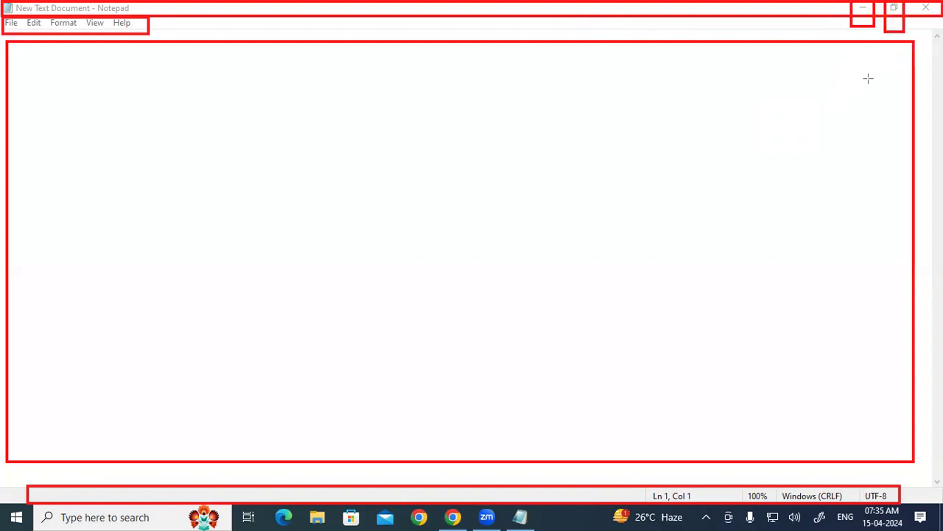
{"action": "left_click_drag", "start_coordinate": [919, 2], "coordinate": [934, 65]}
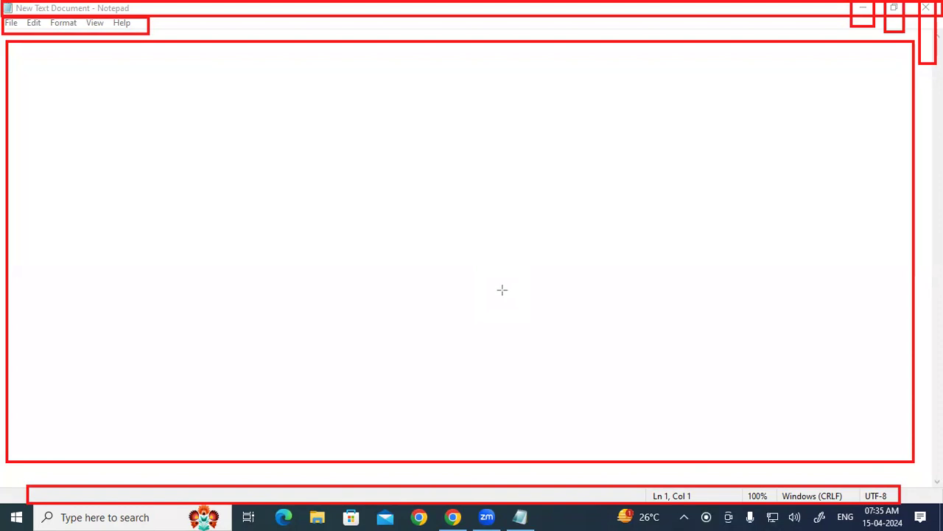
{"action": "mouse_move", "coordinate": [3, 18]}
{"action": "left_mouse_down"}
{"action": "mouse_move", "coordinate": [42, 38]}
{"action": "mouse_move", "coordinate": [99, 27]}
{"action": "mouse_move", "coordinate": [108, 36]}
{"action": "mouse_move", "coordinate": [136, 35]}
{"action": "left_mouse_up"}
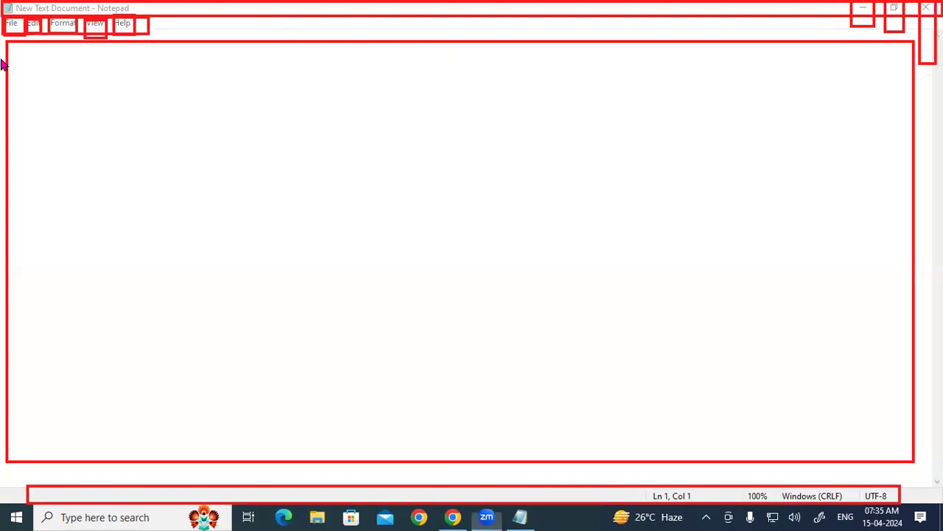
{"action": "key", "text": "Escape"}
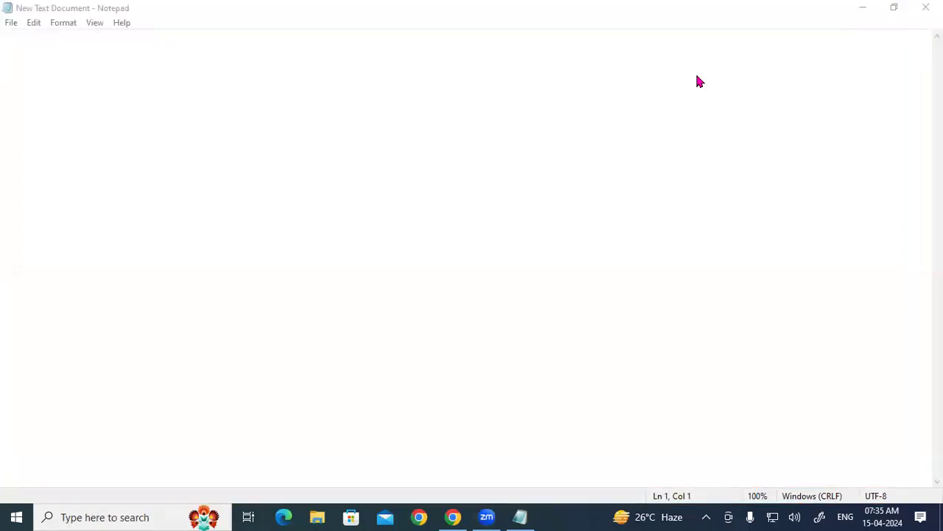
Step: Start a new untitled document in the same Notepad window
{"action": "left_click", "coordinate": [15, 23]}
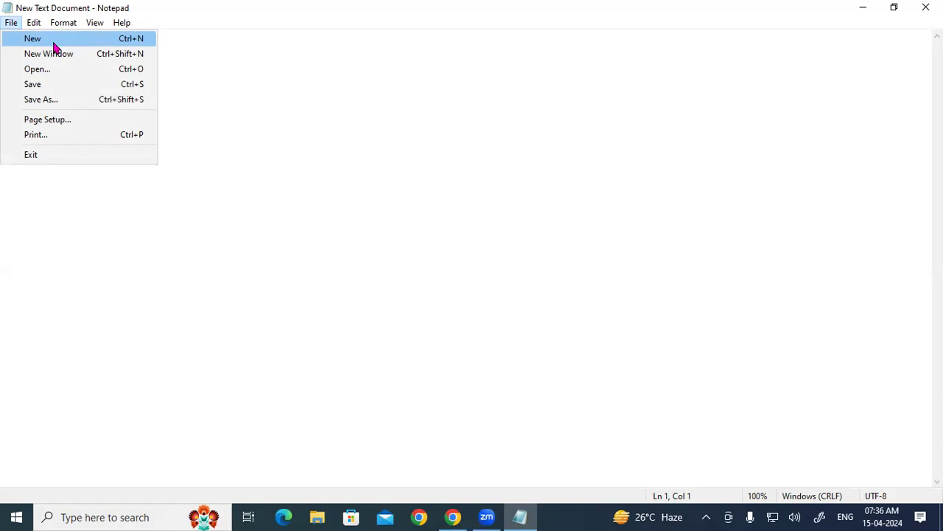
{"action": "left_click", "coordinate": [190, 109]}
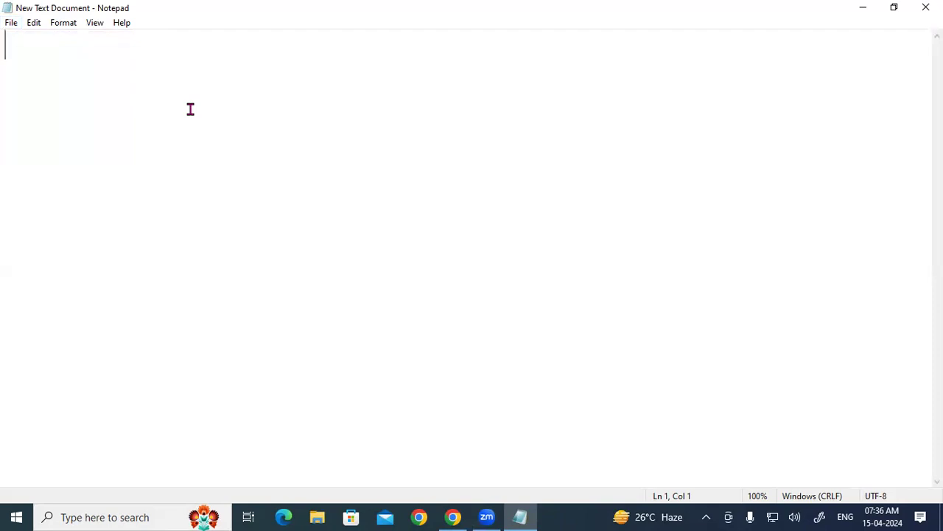
{"action": "left_click", "coordinate": [16, 24]}
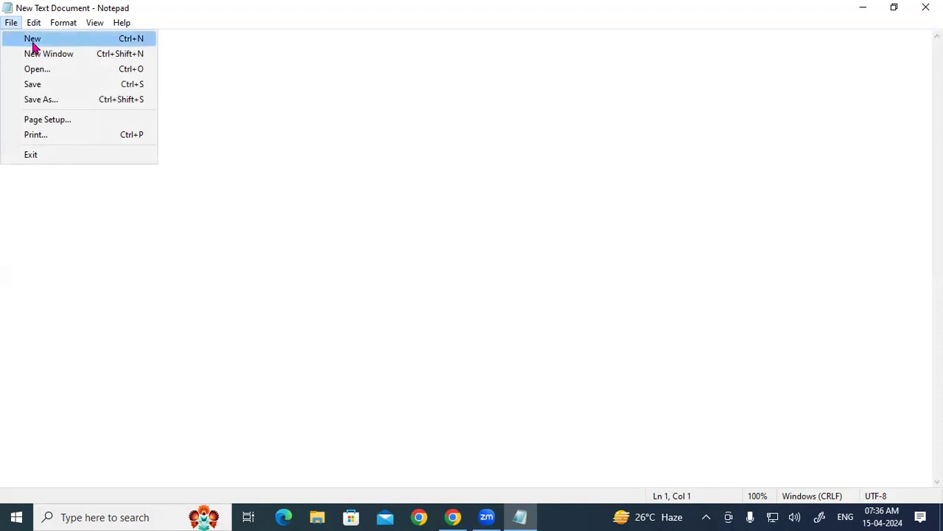
{"action": "left_click", "coordinate": [33, 47]}
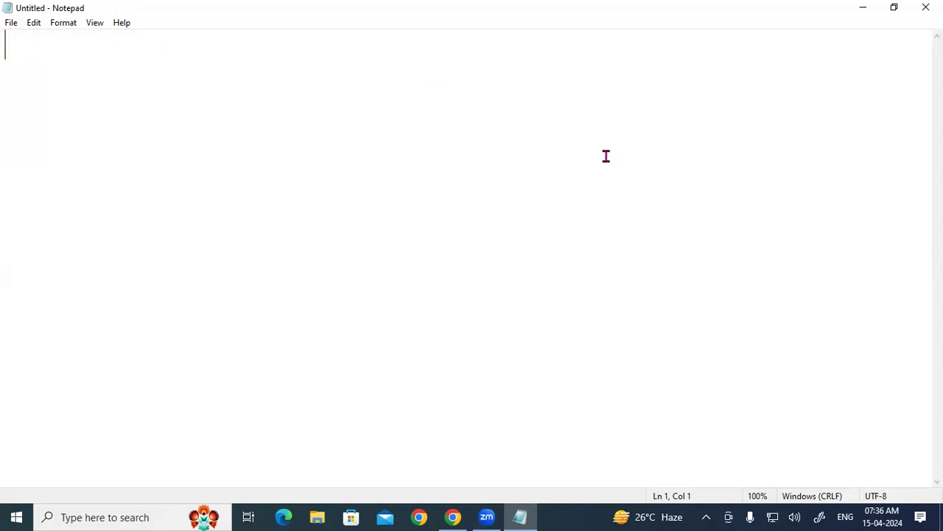
Step: Enter the text GAYATRI INSTITUTE OF TECHNOLOGY on the first line of the untitled document
{"action": "type", "text": "GAYTRI"}
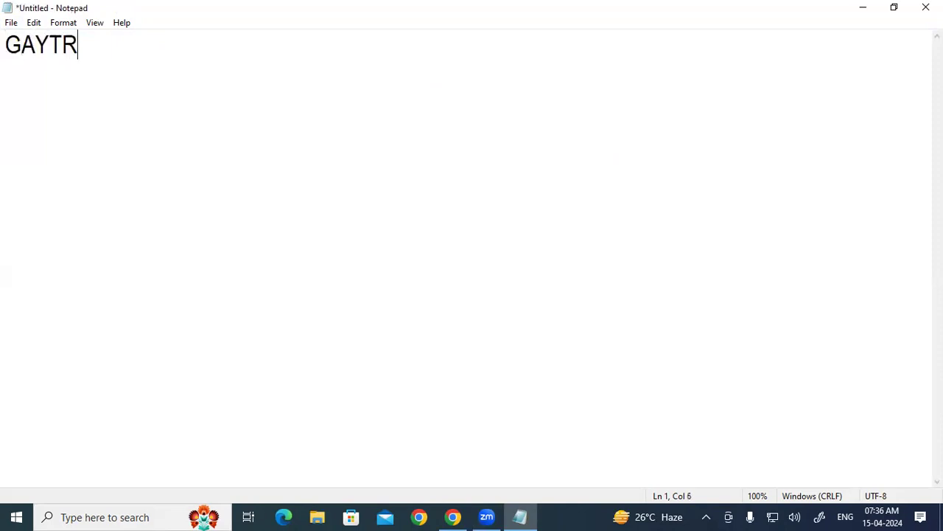
{"action": "key", "text": "BackSpace"}
{"action": "key", "text": "BackSpace"}
{"action": "key", "text": "BackSpace"}
{"action": "key", "text": "BackSpace"}
{"action": "type", "text": "ATRI IN"}
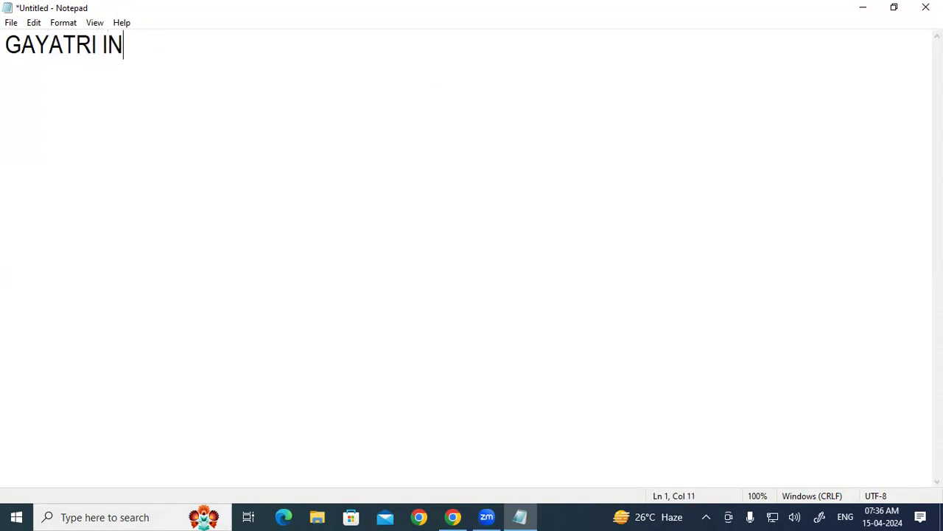
{"action": "type", "text": "STITUTE "}
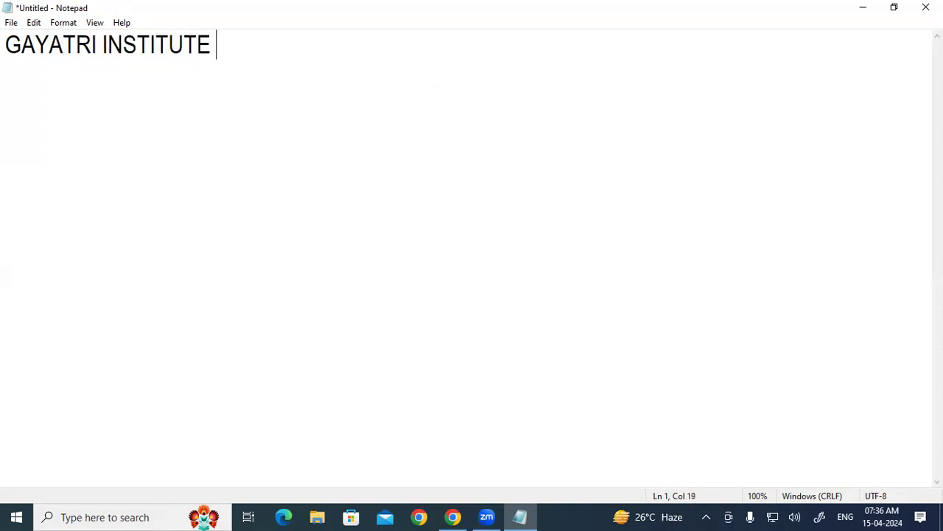
{"action": "type", "text": "OF TEC"}
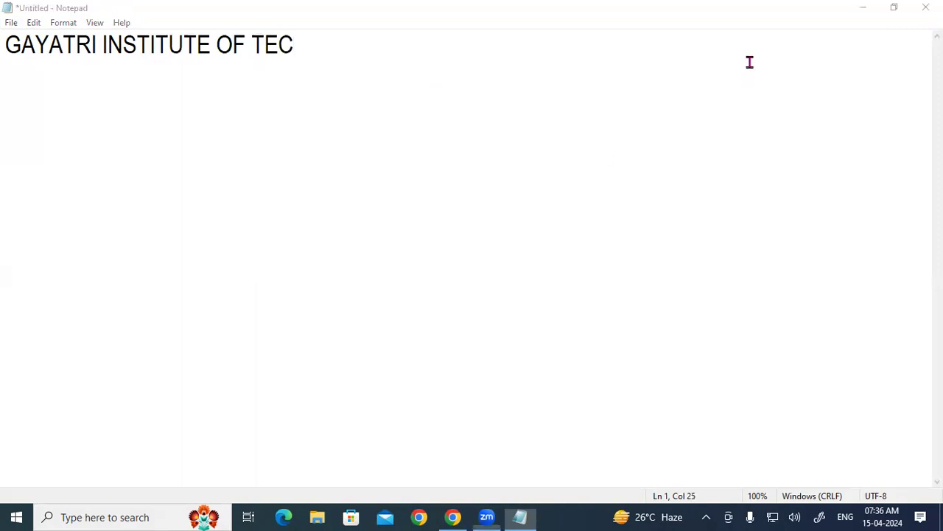
{"action": "left_click", "coordinate": [297, 46]}
{"action": "type", "text": "H"}
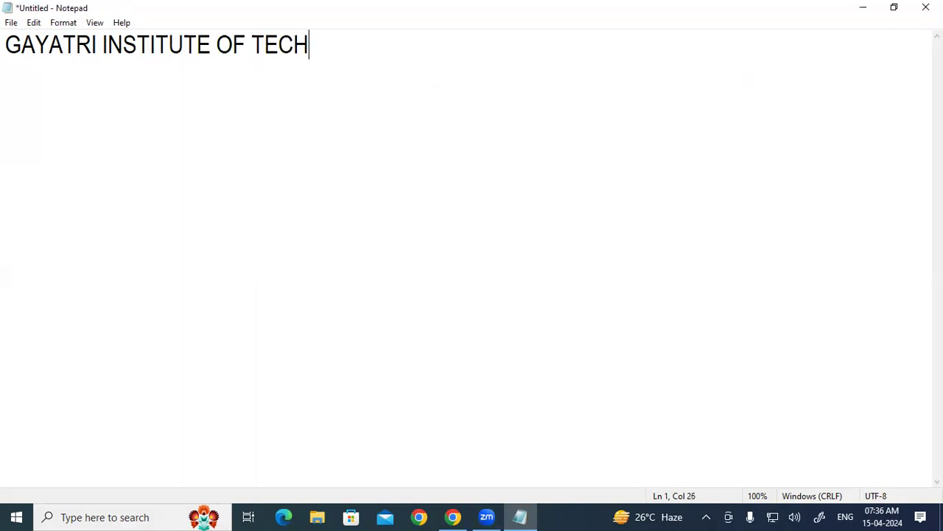
{"action": "type", "text": "NOLOGY"}
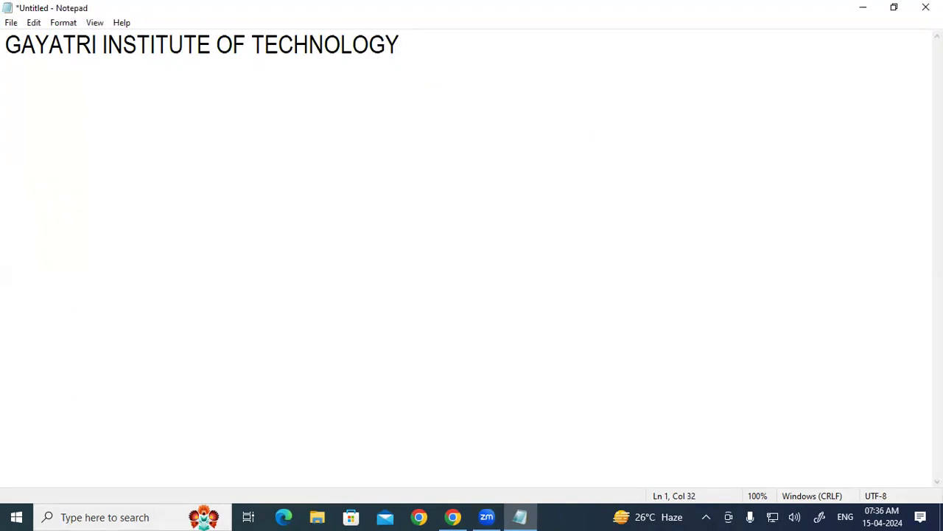
Step: Zoom the document text in to 170%
{"action": "key", "text": "ctrl+plus"}
{"action": "key", "text": "ctrl+plus"}
{"action": "key", "text": "ctrl+plus"}
{"action": "key", "text": "ctrl+plus"}
{"action": "key", "text": "ctrl+plus"}
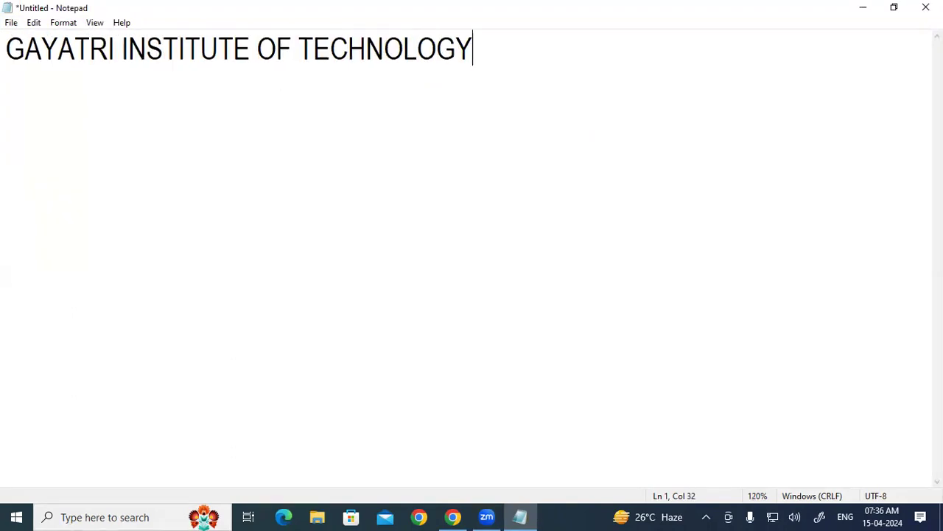
{"action": "key", "text": "ctrl+plus"}
{"action": "key", "text": "ctrl+plus"}
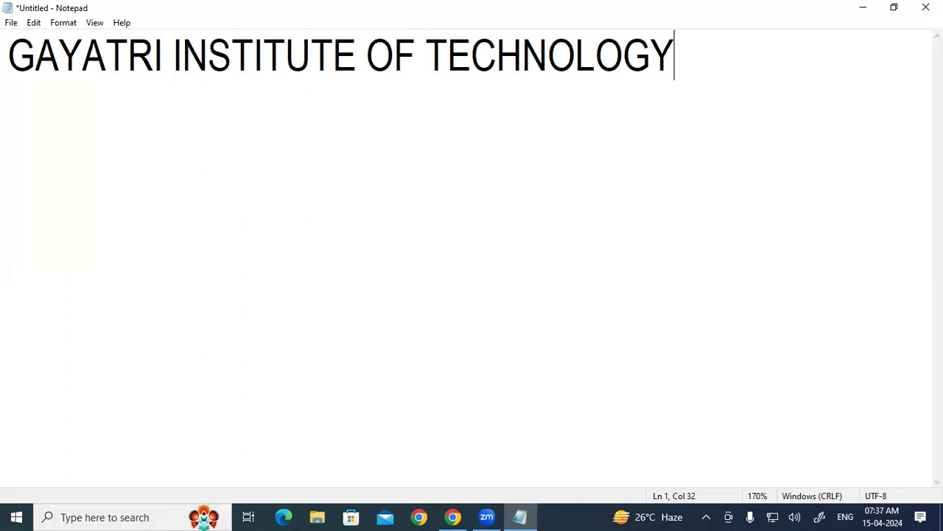
Step: Start a new blank document in the same window, discarding the unsaved text
{"action": "key", "text": "alt+F4"}
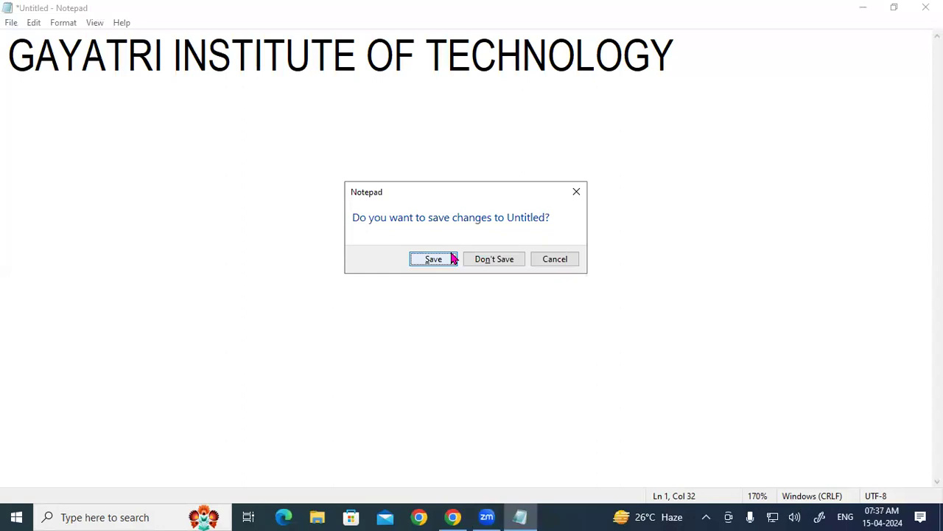
{"action": "left_click", "coordinate": [495, 264]}
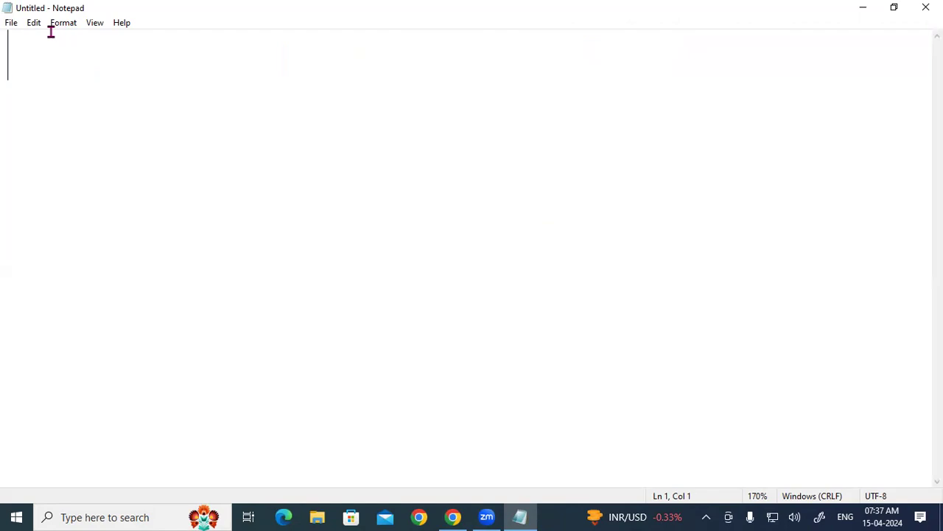
Step: Open a second, separate blank Notepad window from the current one
{"action": "left_click", "coordinate": [14, 27]}
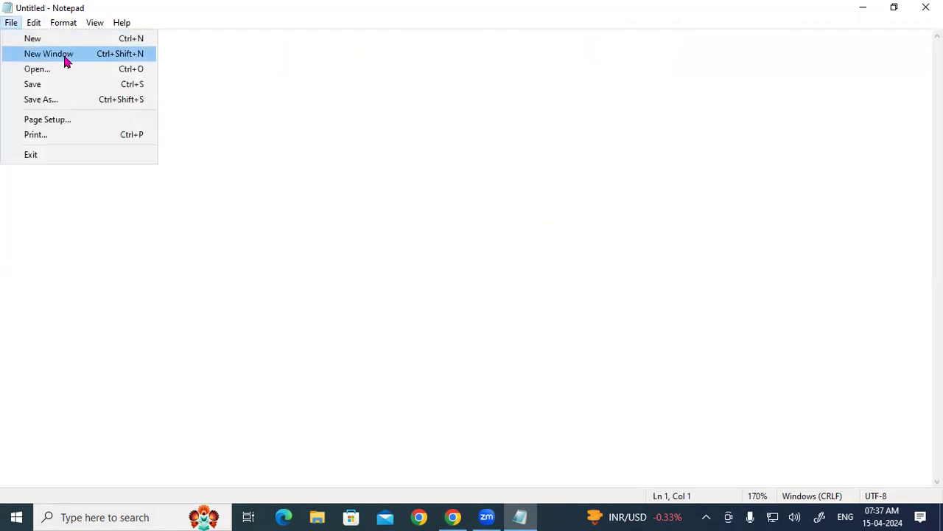
{"action": "left_click", "coordinate": [319, 79]}
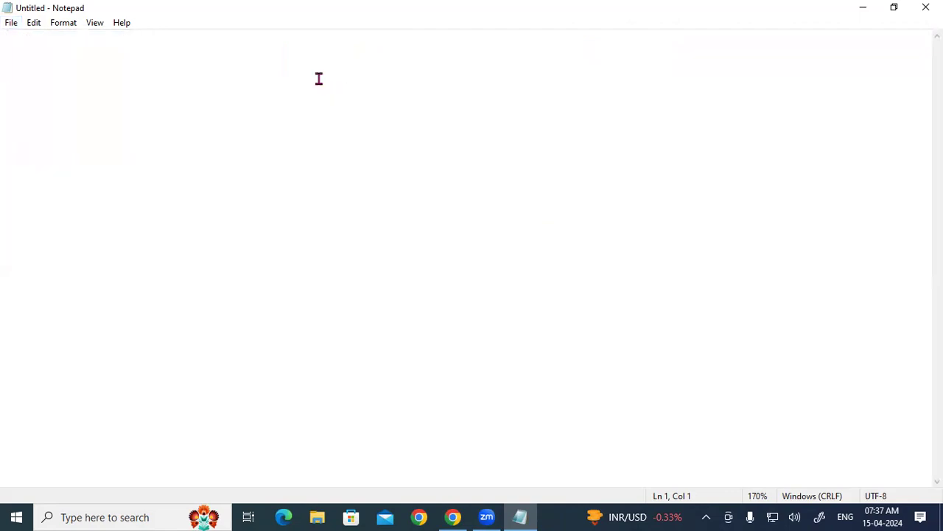
{"action": "left_click", "coordinate": [10, 25]}
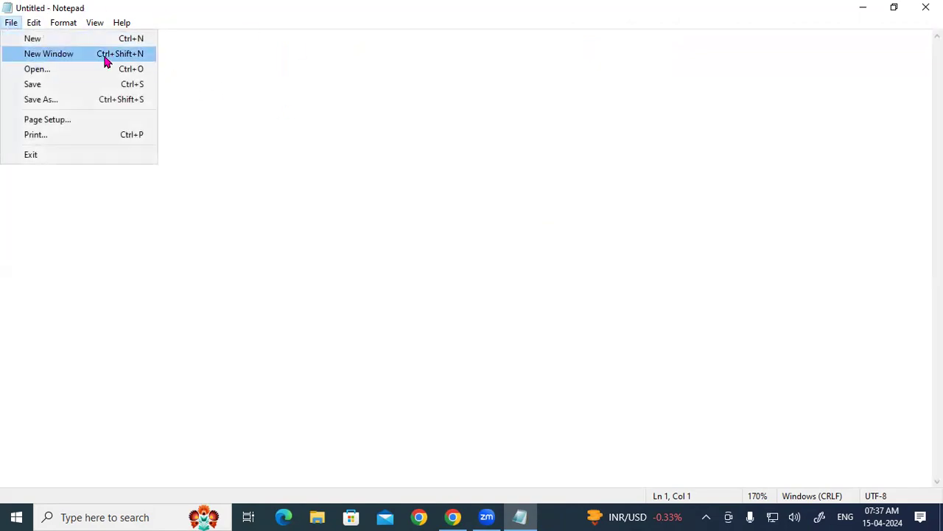
{"action": "left_click", "coordinate": [171, 66]}
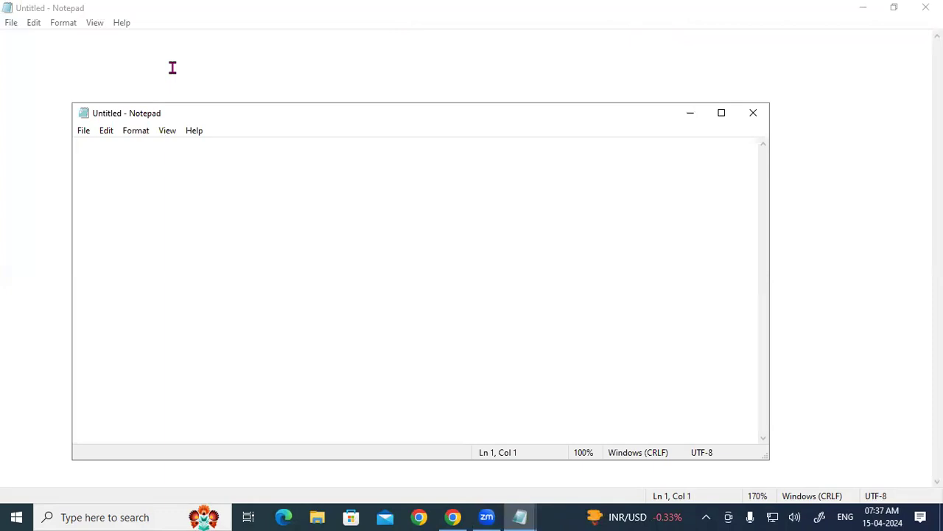
Step: Move the second Notepad window higher on the screen and shrink its height and width to a small window
{"action": "left_click_drag", "start_coordinate": [332, 120], "coordinate": [309, 71]}
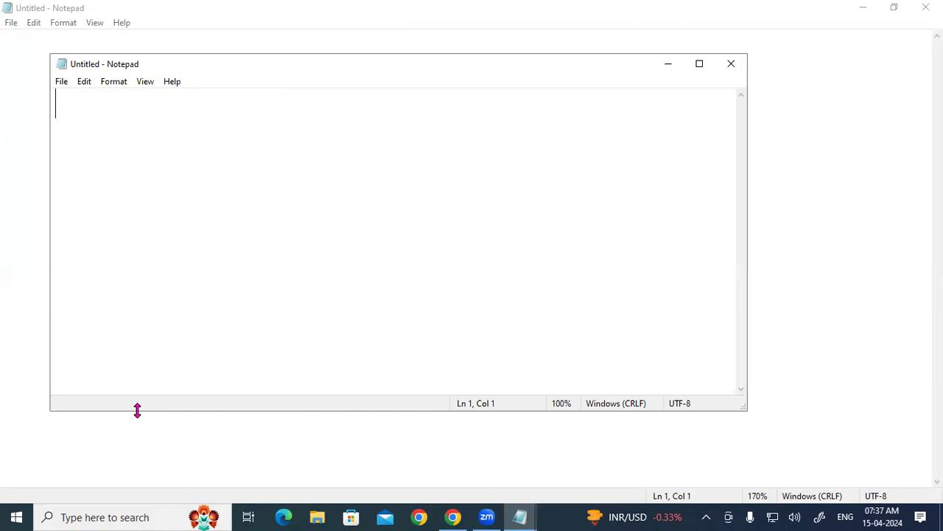
{"action": "left_click_drag", "start_coordinate": [137, 410], "coordinate": [148, 231]}
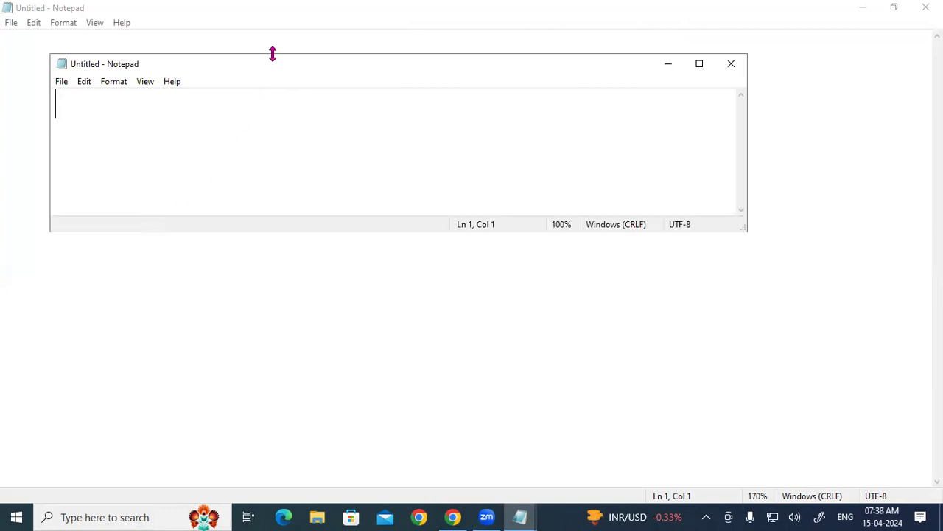
{"action": "left_click_drag", "start_coordinate": [273, 53], "coordinate": [273, 126]}
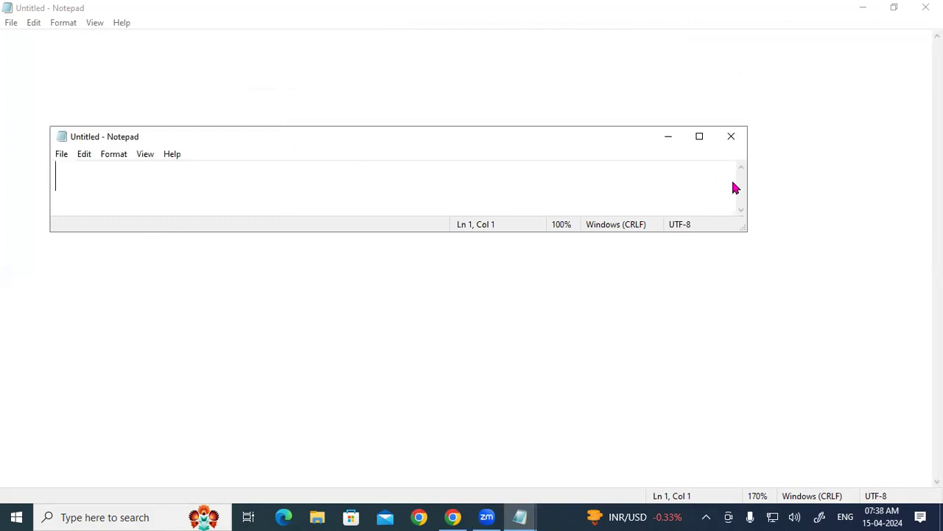
{"action": "left_click_drag", "start_coordinate": [748, 177], "coordinate": [321, 175]}
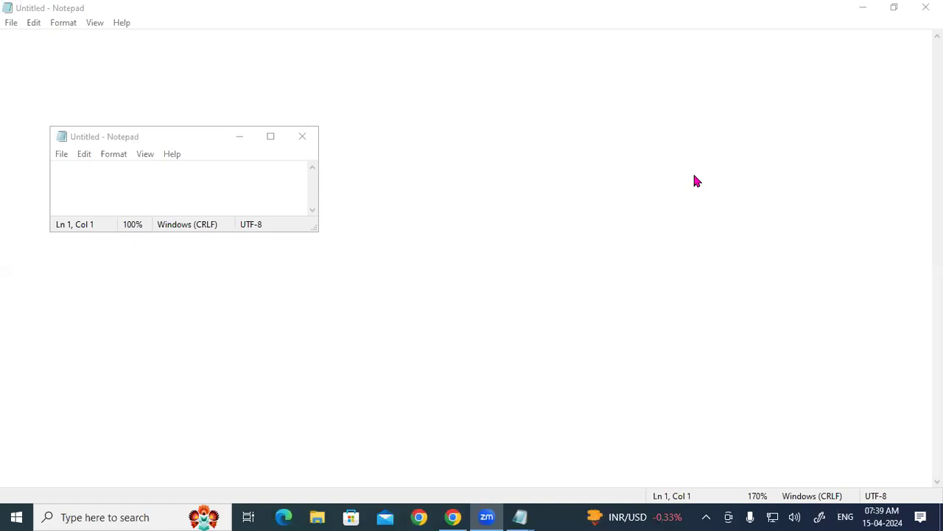
Step: View the File and Edit commands of the small window and return to the maximized untitled window
{"action": "left_click", "coordinate": [131, 178]}
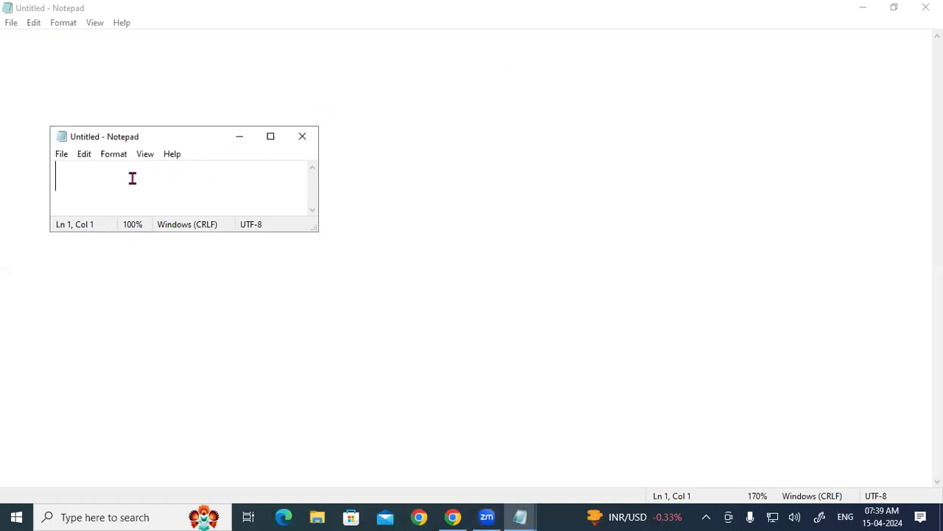
{"action": "left_click", "coordinate": [62, 157]}
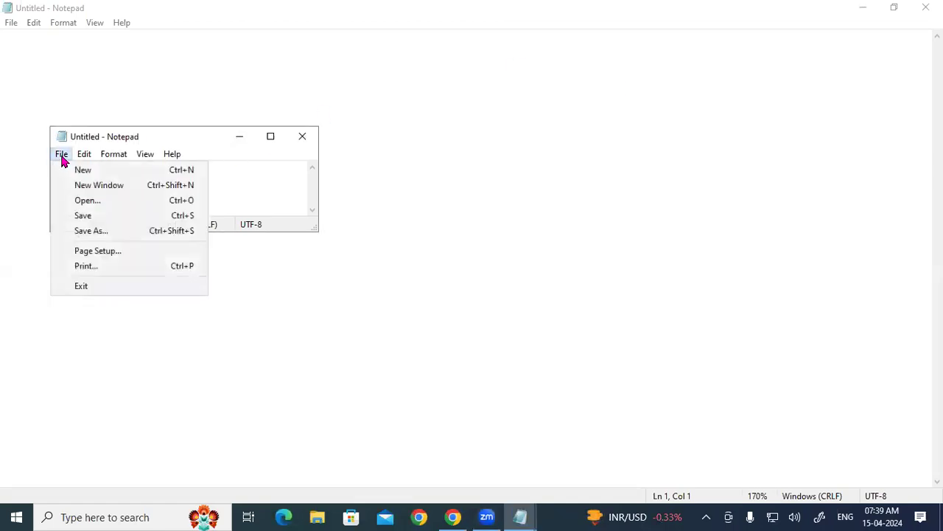
{"action": "mouse_move", "coordinate": [84, 154]}
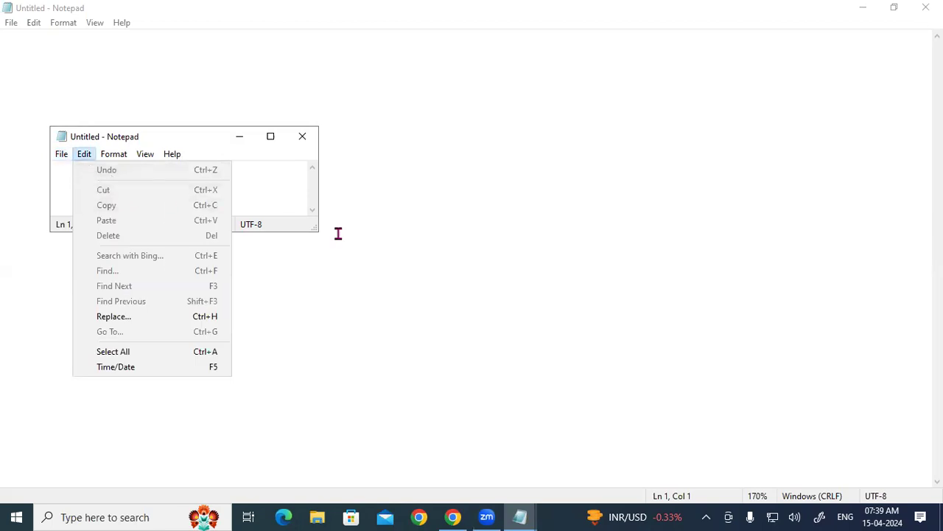
{"action": "left_click", "coordinate": [361, 231]}
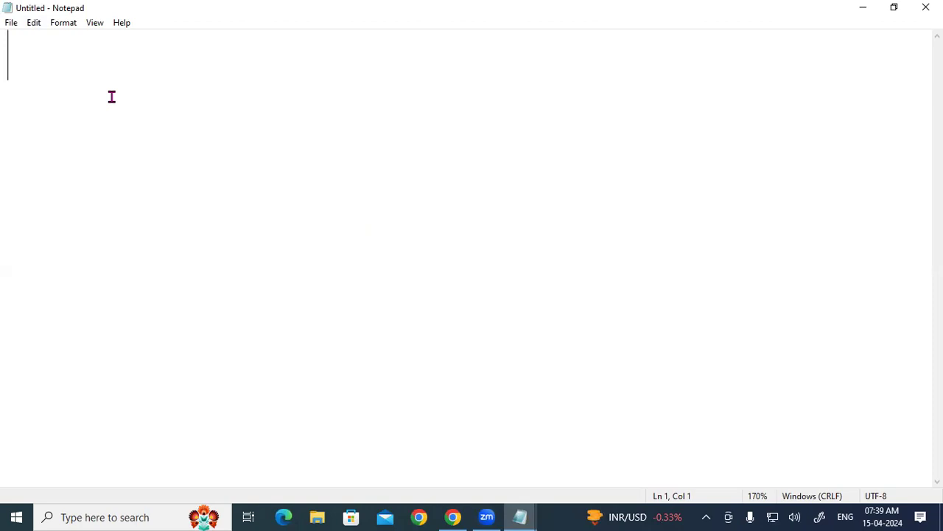
Step: Open two more blank Notepad windows and maximize the last one
{"action": "key", "text": "ctrl+shift+n"}
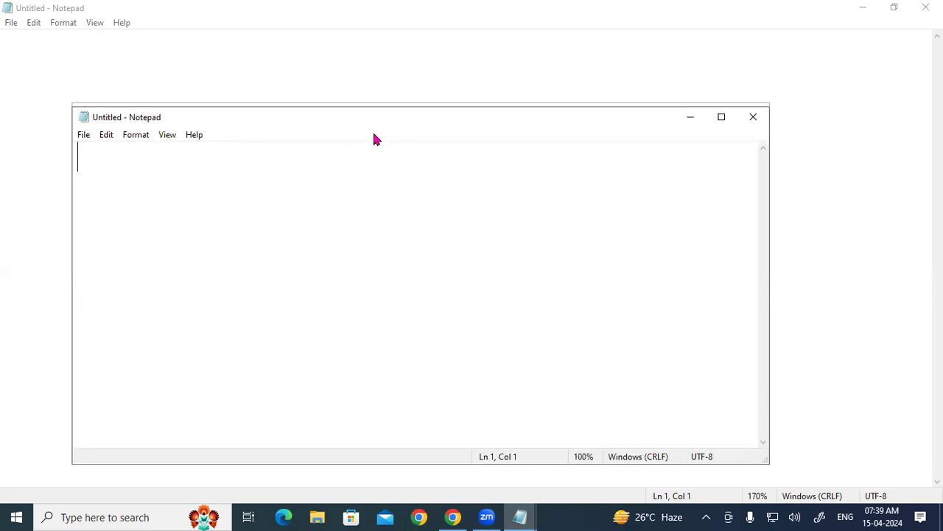
{"action": "key", "text": "ctrl+shift+n"}
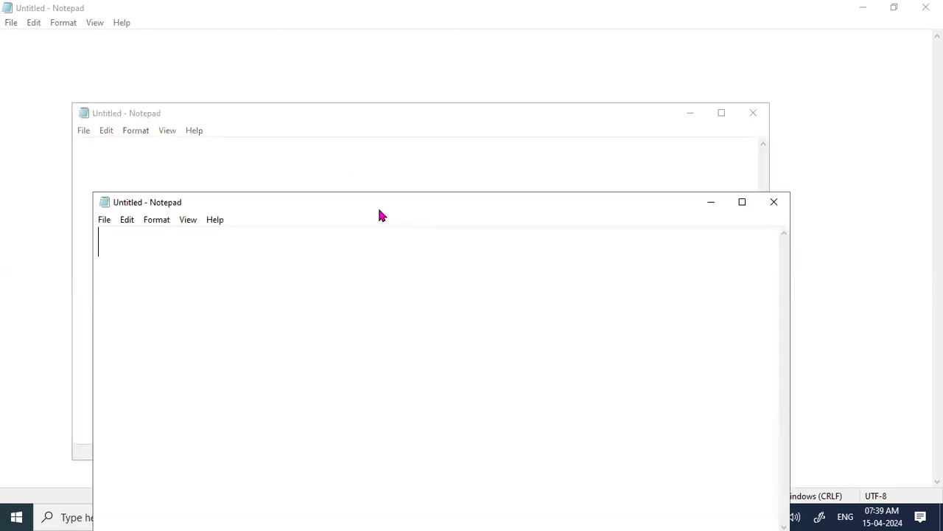
{"action": "left_click", "coordinate": [734, 203]}
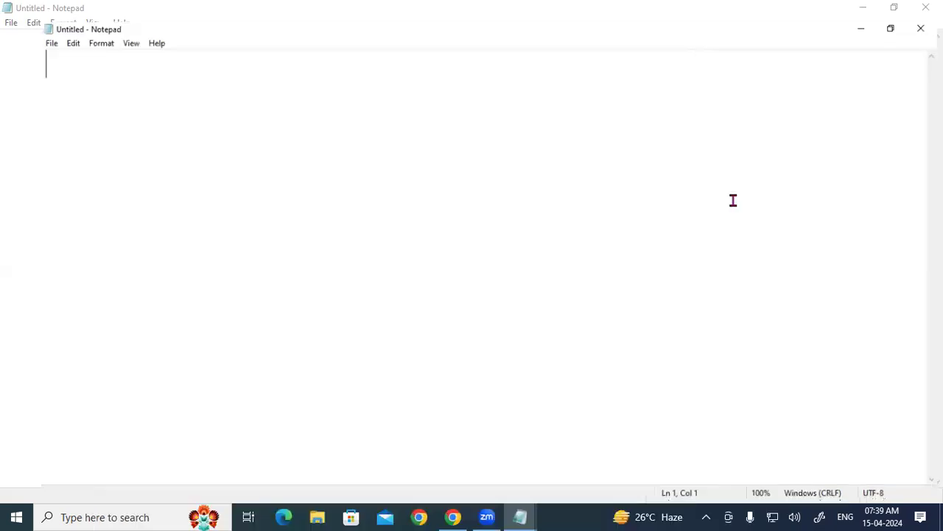
Step: Open the text document Sales order from the Desktop folder in the maximized window
{"action": "left_click", "coordinate": [11, 24]}
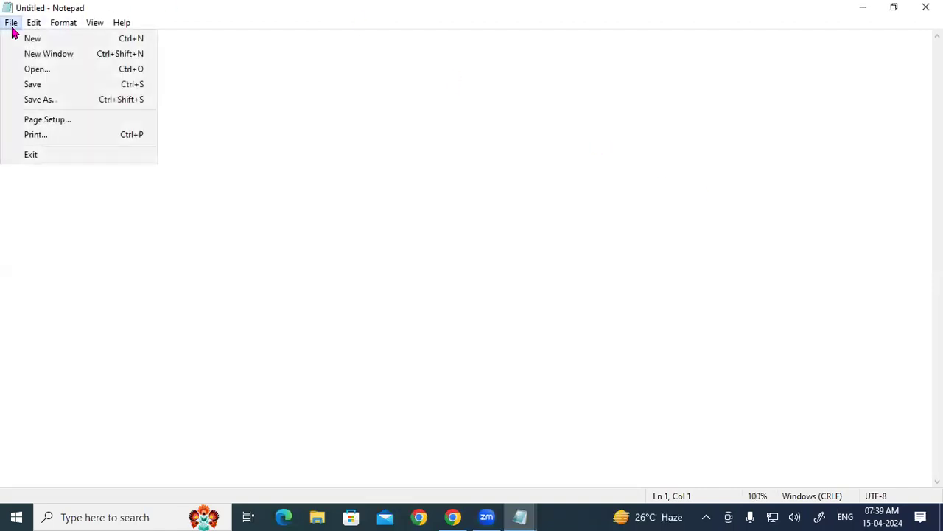
{"action": "left_click", "coordinate": [408, 116]}
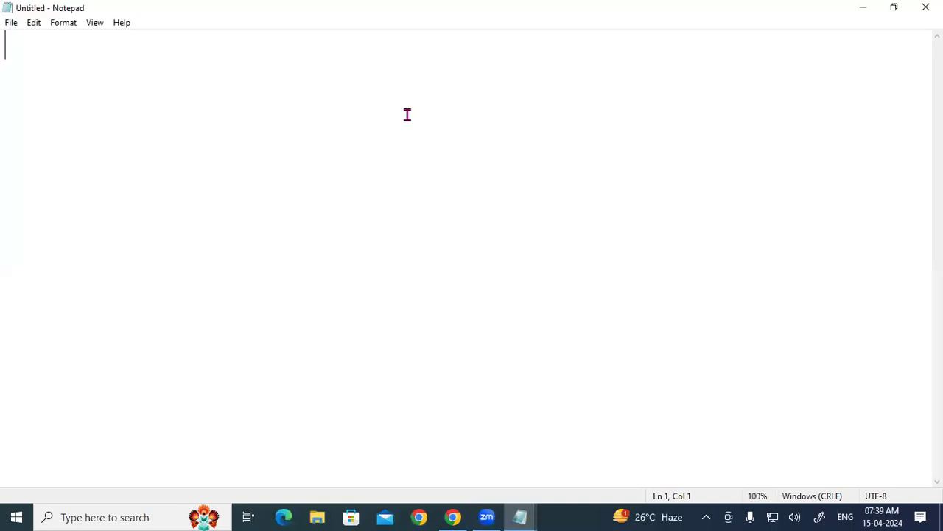
{"action": "left_click", "coordinate": [13, 24]}
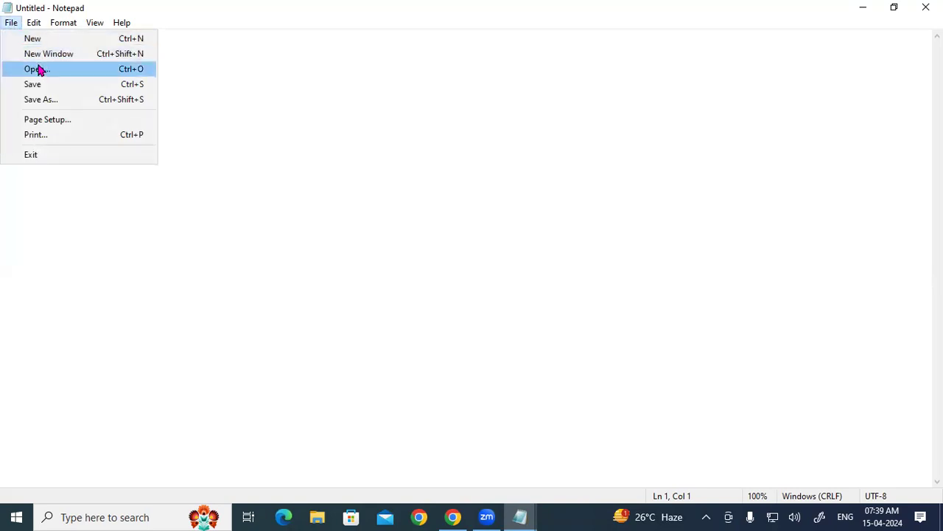
{"action": "left_click", "coordinate": [342, 134]}
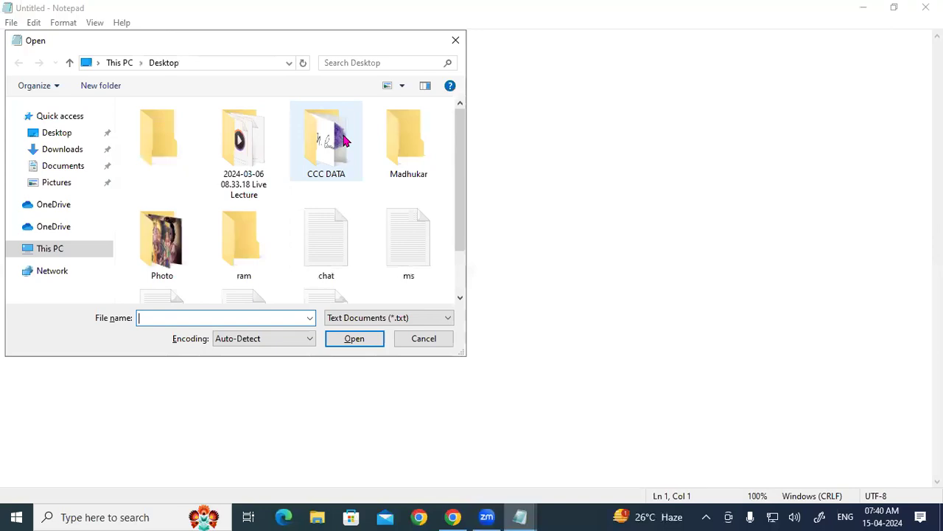
{"action": "left_click_drag", "start_coordinate": [462, 161], "coordinate": [460, 214]}
{"action": "left_click", "coordinate": [350, 251]}
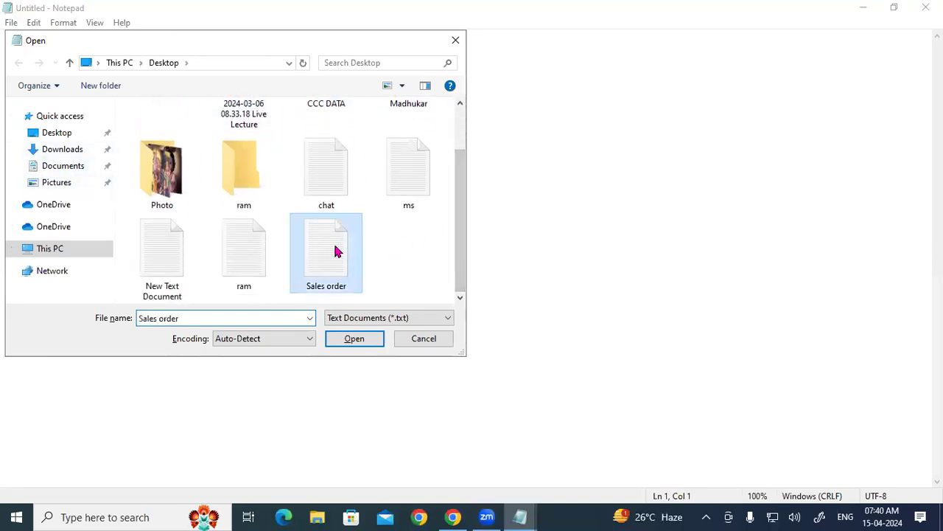
{"action": "left_click", "coordinate": [353, 339]}
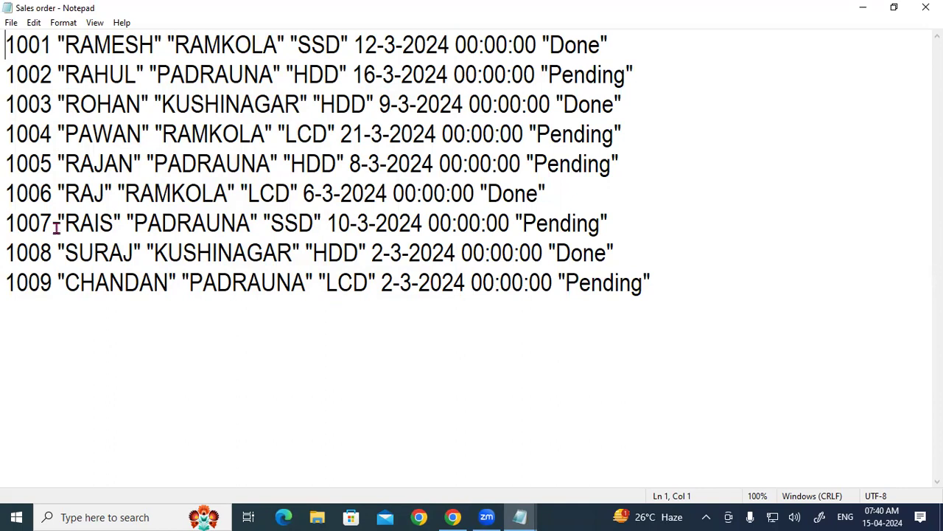
Step: Close the Sales order window and the extra blank window to return to the first untitled document
{"action": "left_click", "coordinate": [11, 23]}
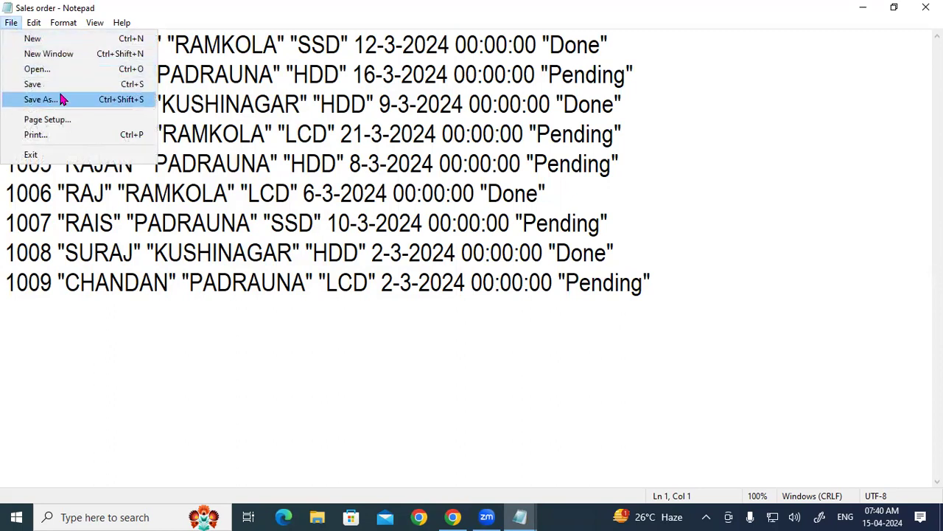
{"action": "left_click", "coordinate": [49, 54]}
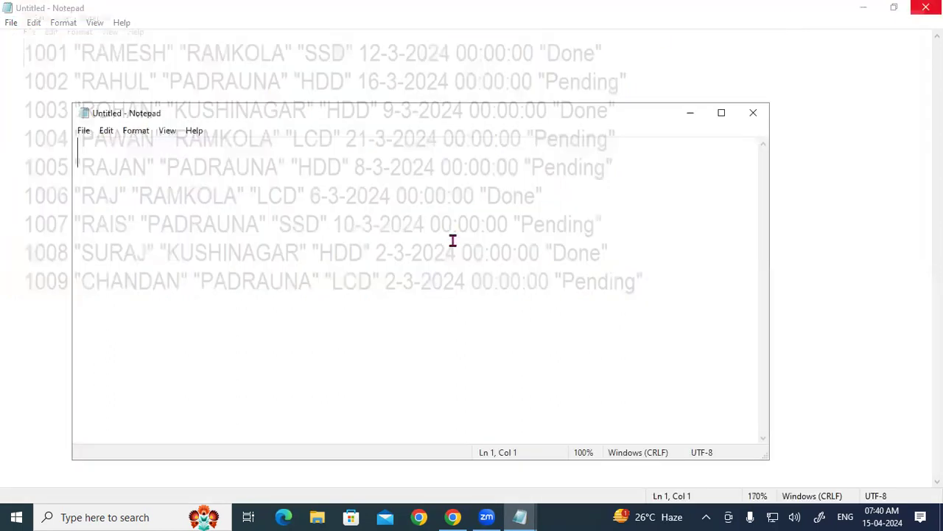
{"action": "left_click", "coordinate": [753, 111]}
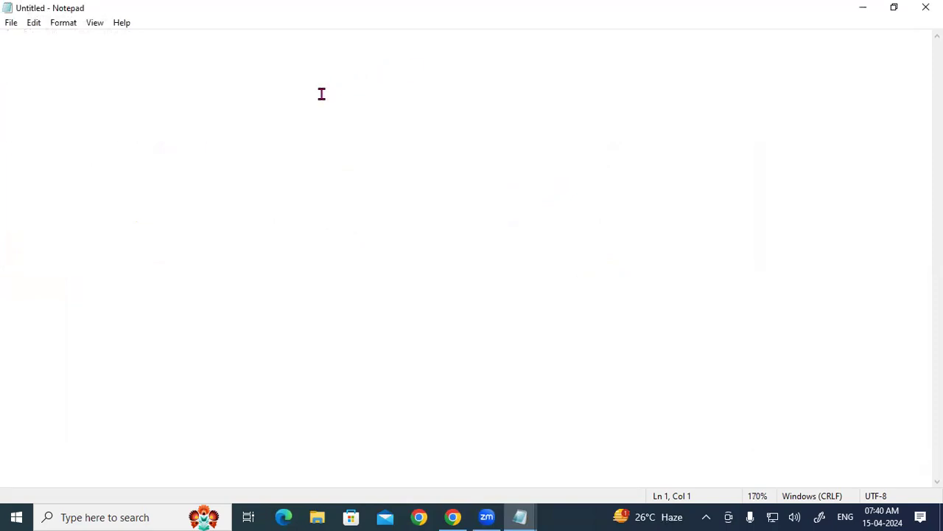
Step: Enter the text GAYATRI INSTITUTE OF TECHNOLOGY on the first line, adding the missing space before TECHNOLOGY
{"action": "type", "text": "GAYATR"}
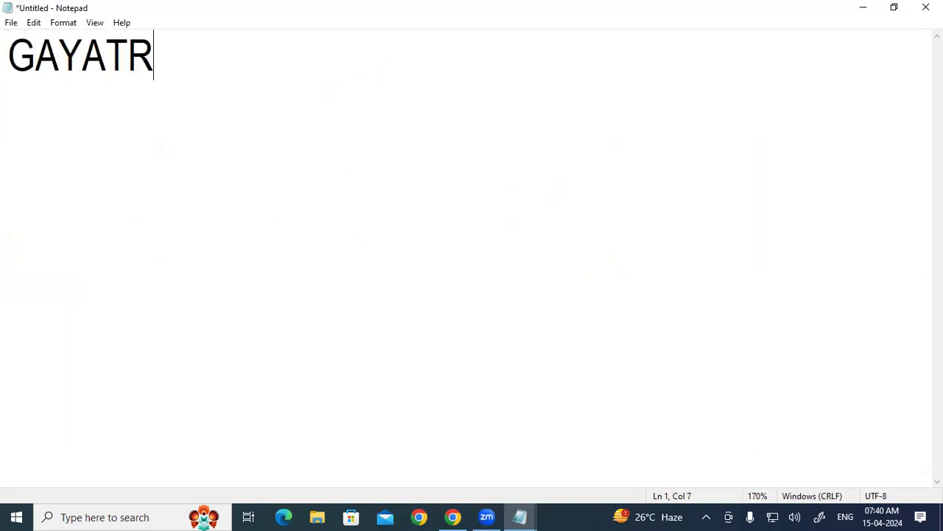
{"action": "type", "text": "I INSTI"}
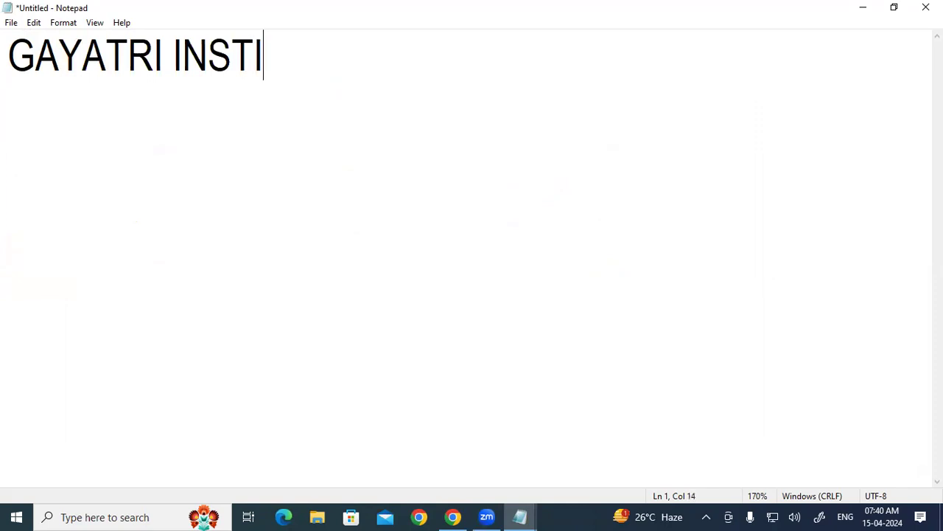
{"action": "type", "text": "TUTE OF"}
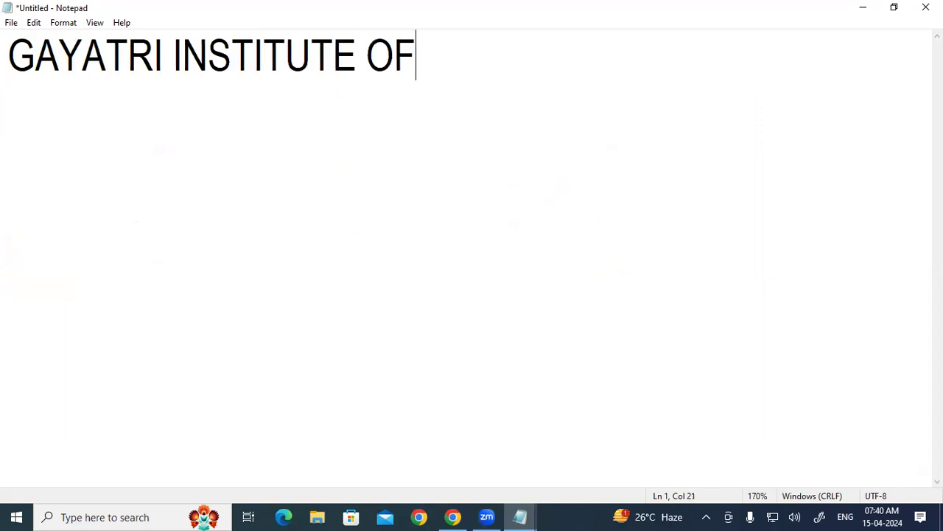
{"action": "type", "text": "TECHNOL"}
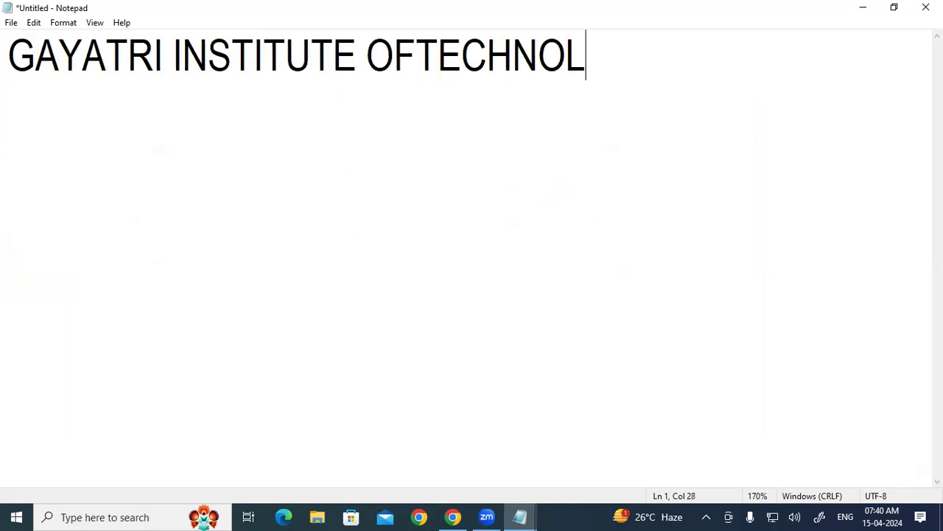
{"action": "type", "text": "OGY"}
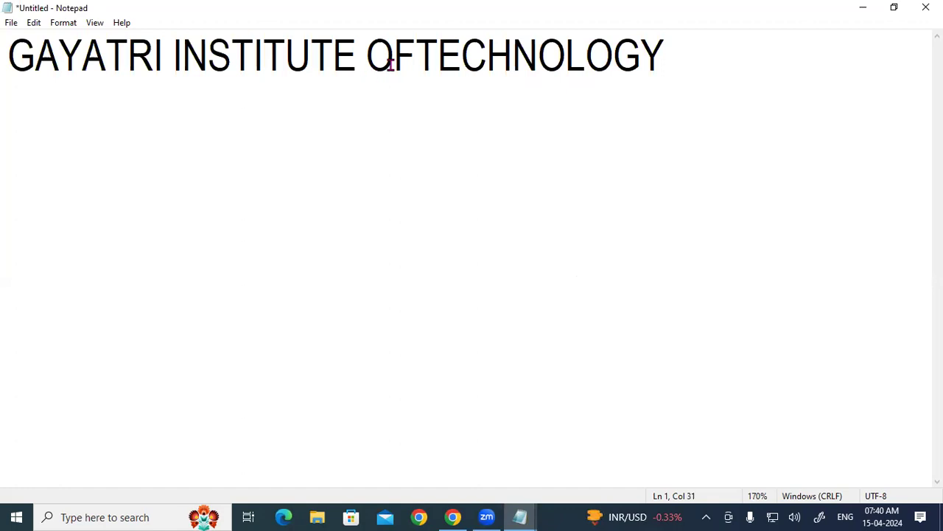
{"action": "left_click", "coordinate": [411, 55]}
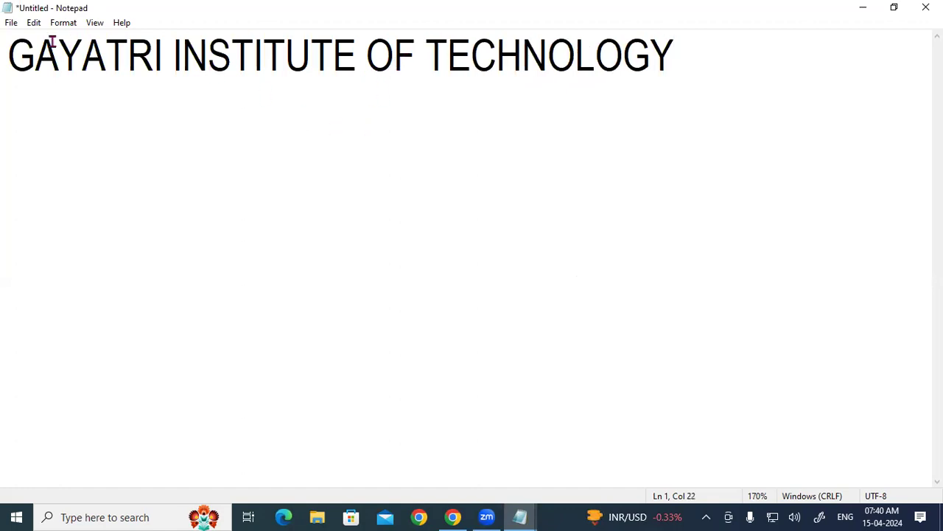
Step: Save the untitled document to the Desktop as a text document named NOTEPAD DATA
{"action": "left_click_drag", "start_coordinate": [10, 53], "coordinate": [678, 70]}
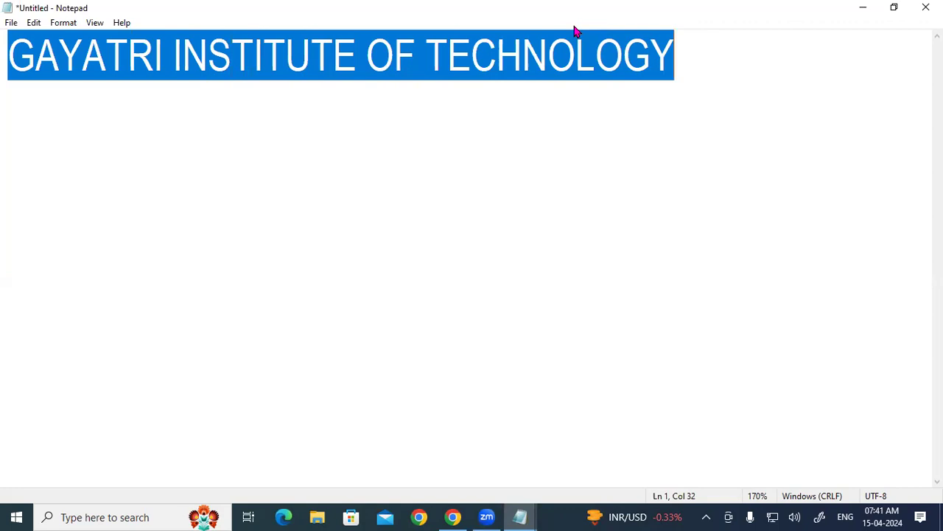
{"action": "key", "text": "ctrl+s"}
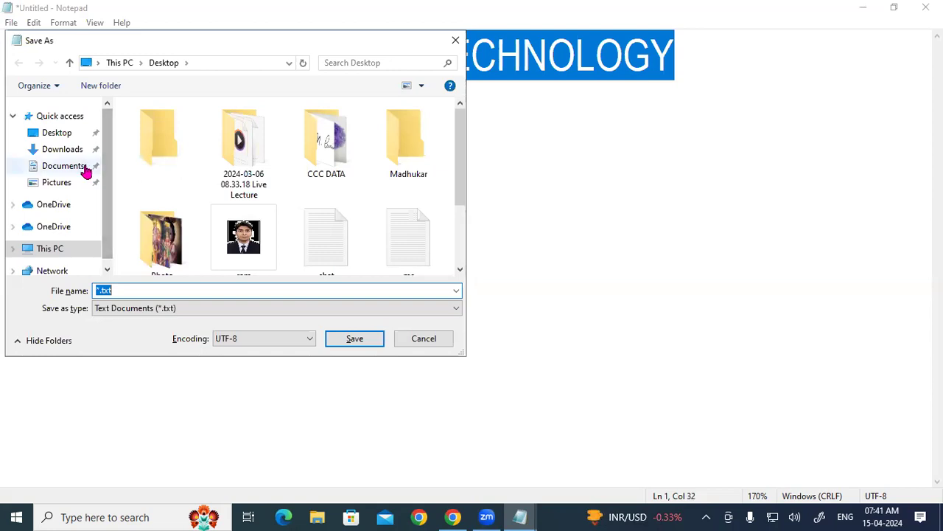
{"action": "left_click", "coordinate": [67, 139]}
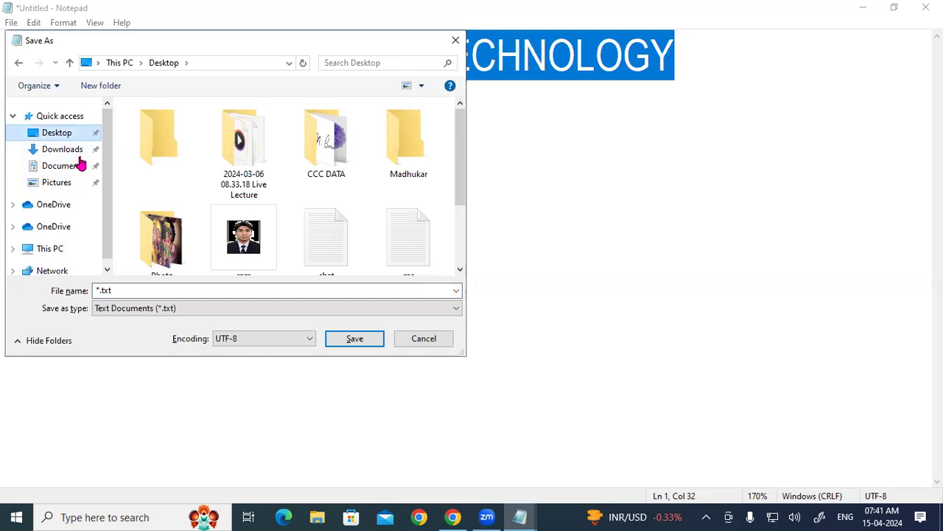
{"action": "left_click", "coordinate": [108, 289]}
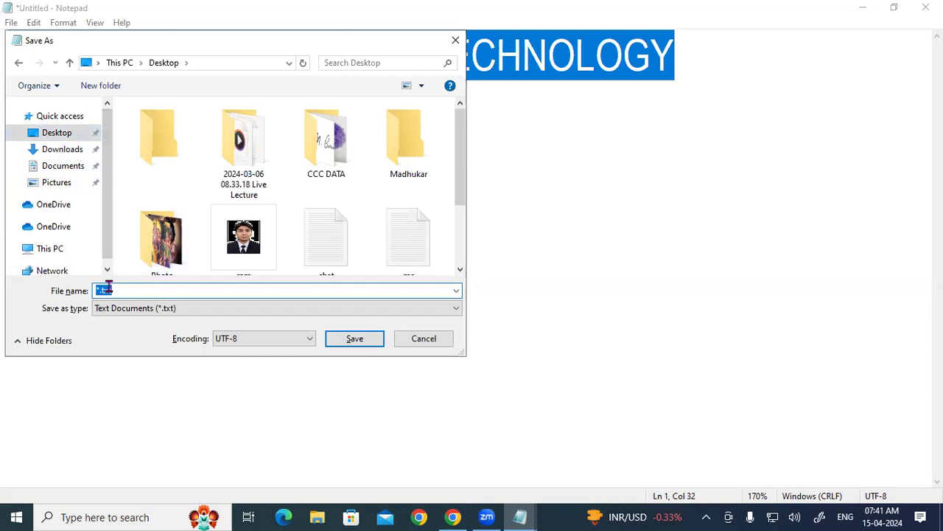
{"action": "type", "text": "NOTEPAD DATA"}
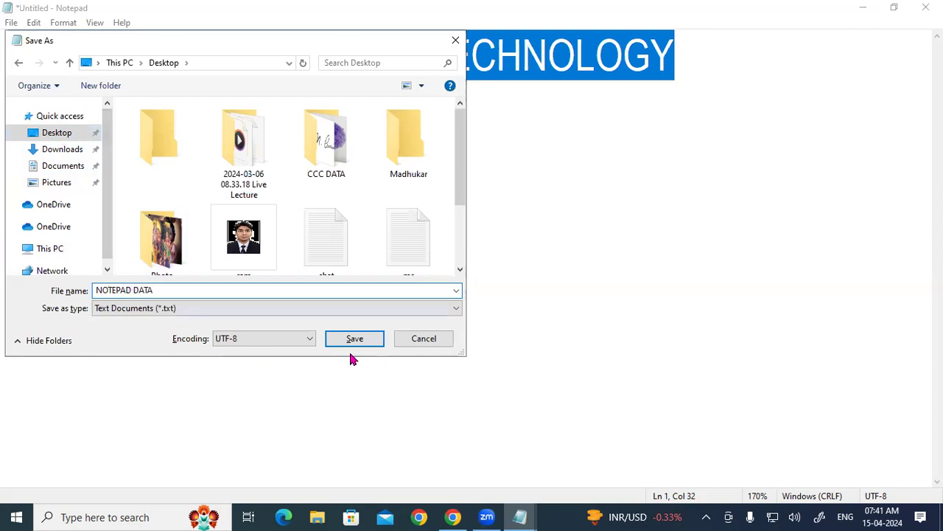
{"action": "left_click", "coordinate": [360, 339]}
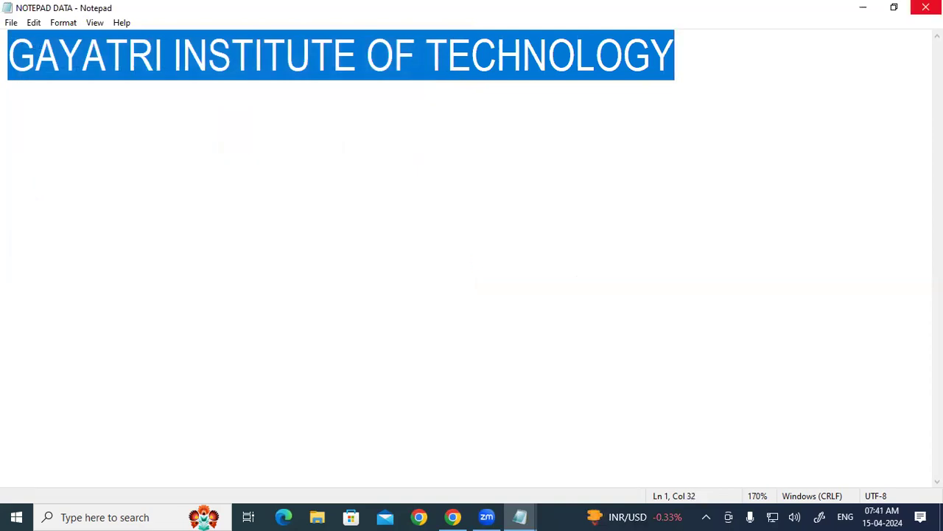
Step: Close both Notepad windows and reopen the NOTEPAD DATA file from the desktop in a maximized window
{"action": "left_click", "coordinate": [925, 7]}
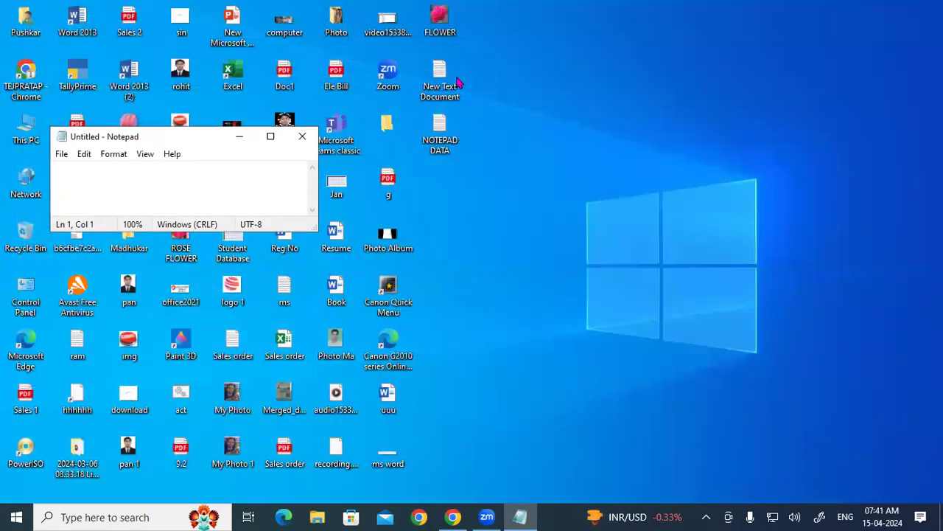
{"action": "left_click", "coordinate": [301, 139]}
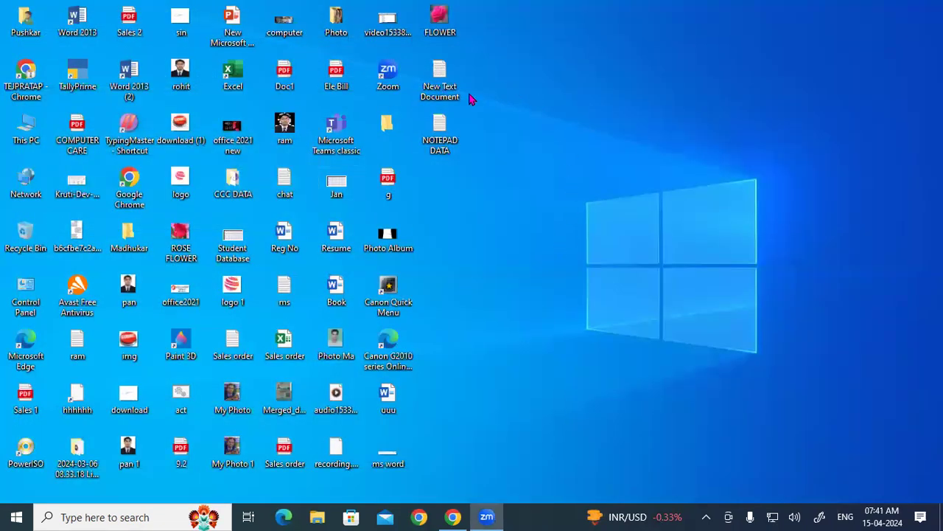
{"action": "double_click", "coordinate": [451, 145]}
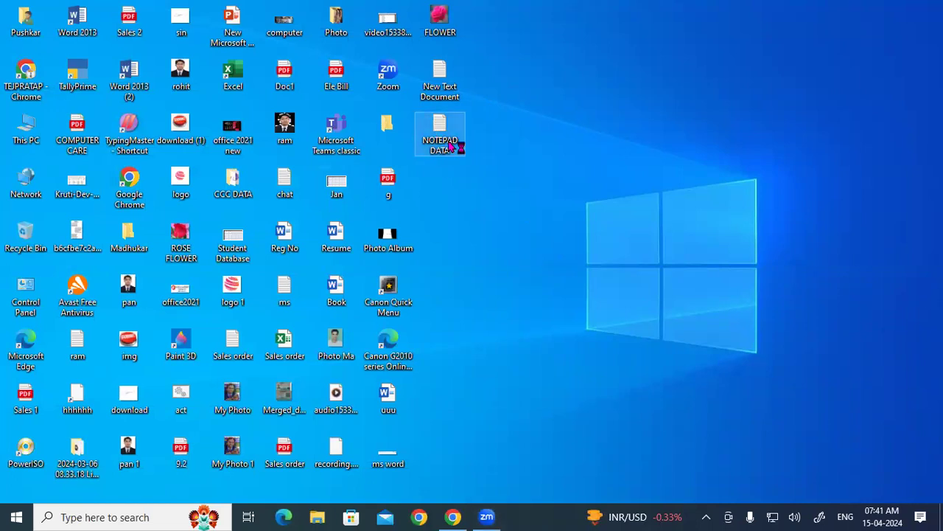
{"action": "left_click", "coordinate": [269, 136]}
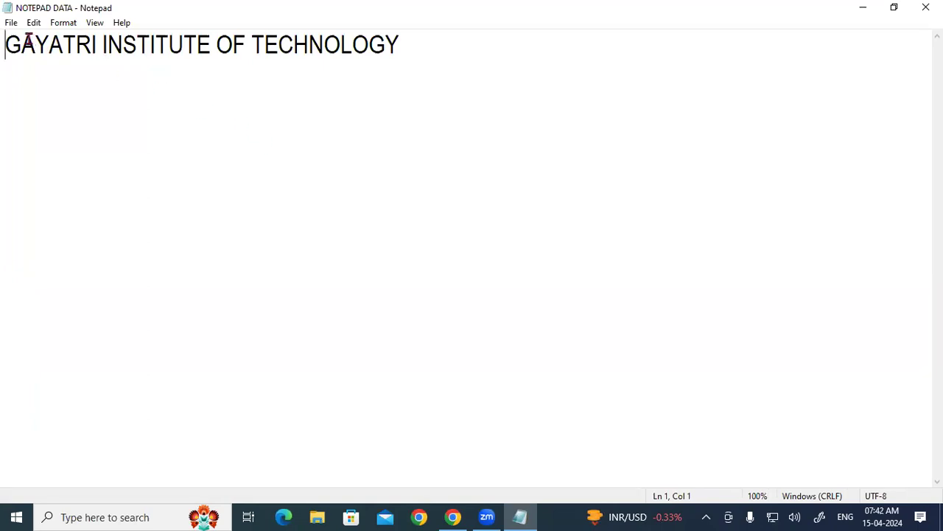
Step: Add PADRAUNA KUSHINAGAR after TECHNOLOGY at the end of the first line
{"action": "left_click", "coordinate": [11, 25]}
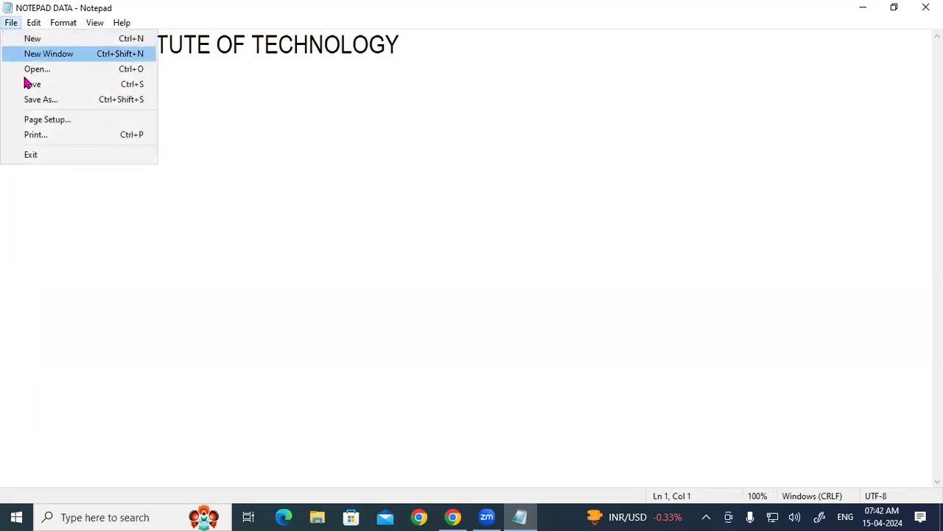
{"action": "left_click", "coordinate": [277, 130]}
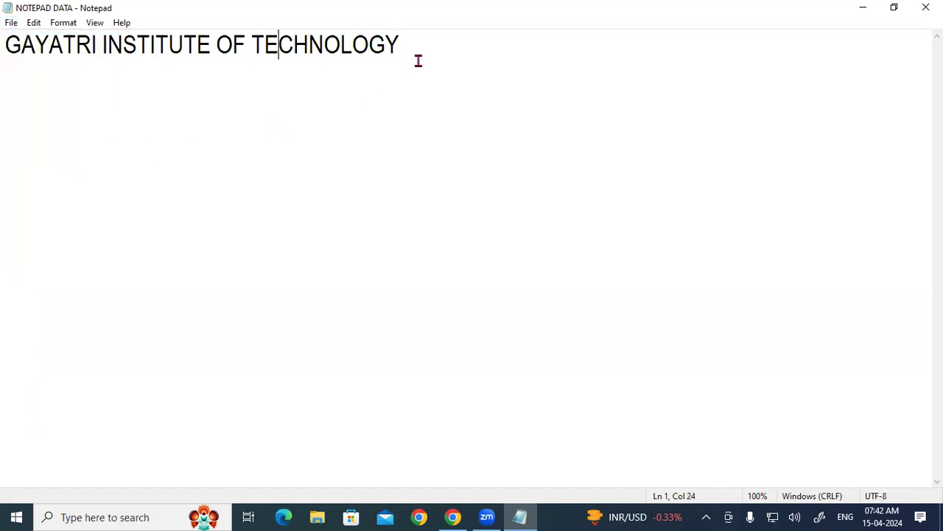
{"action": "left_click", "coordinate": [426, 39]}
{"action": "type", "text": "PADRA"}
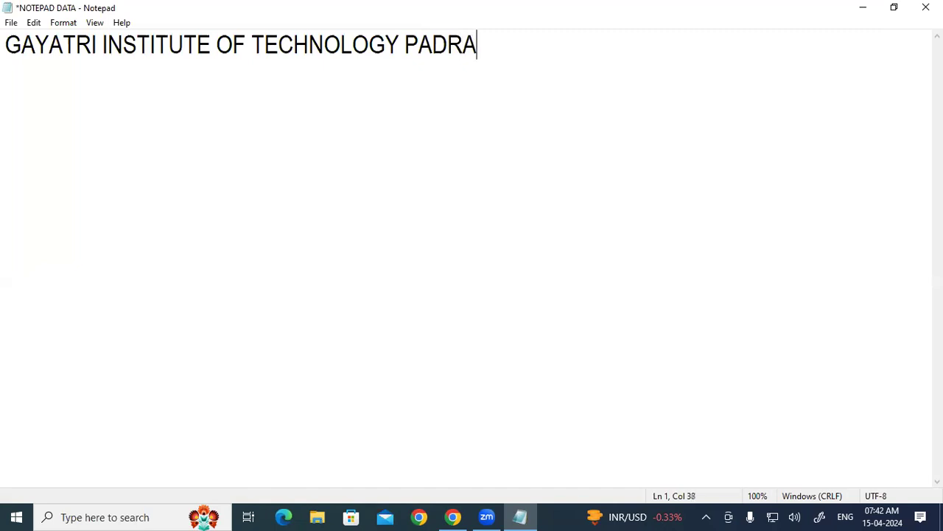
{"action": "type", "text": "UNA K"}
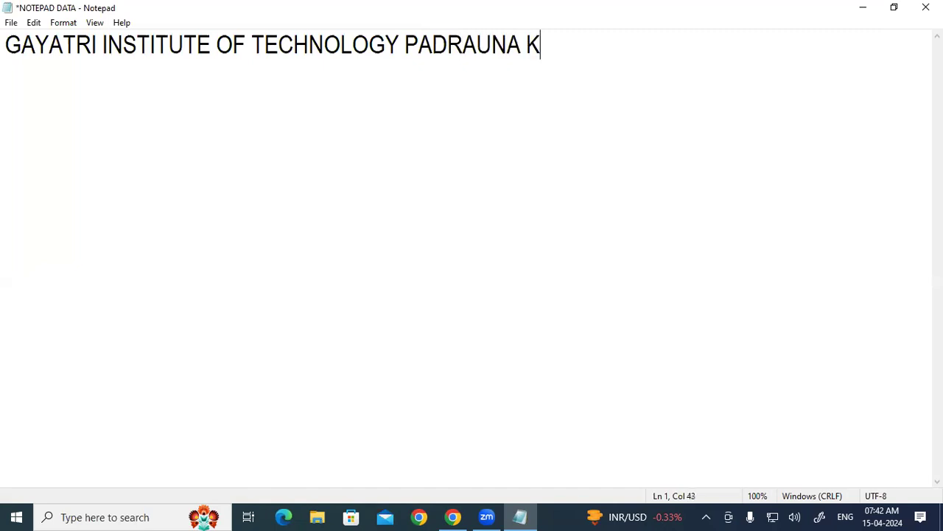
{"action": "type", "text": "USHINAGAR"}
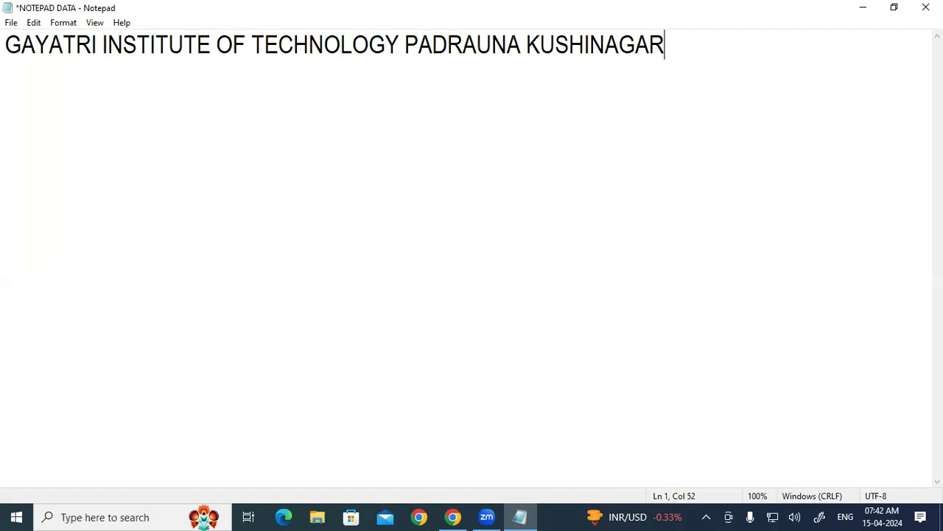
Step: Save the edited document as a separate file named NOTEPAD DATA 111 on the Desktop
{"action": "left_click", "coordinate": [9, 25]}
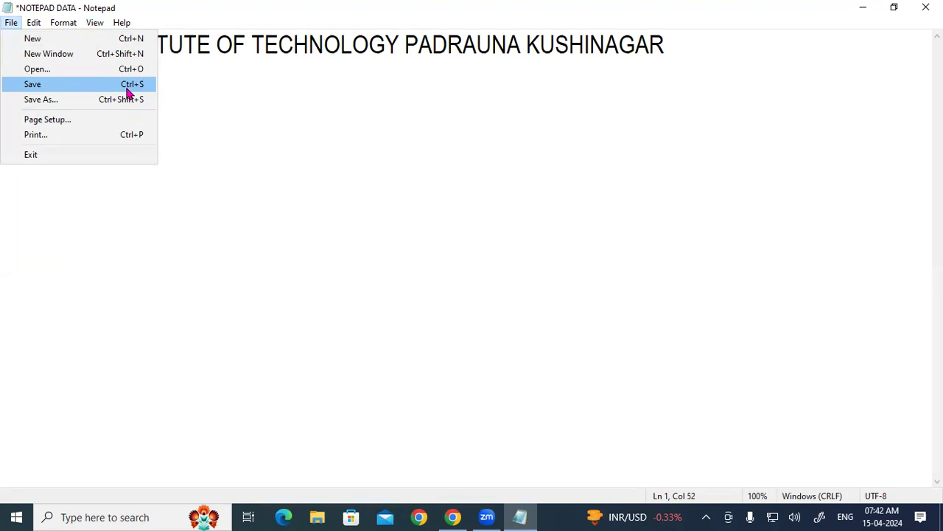
{"action": "left_click", "coordinate": [374, 144]}
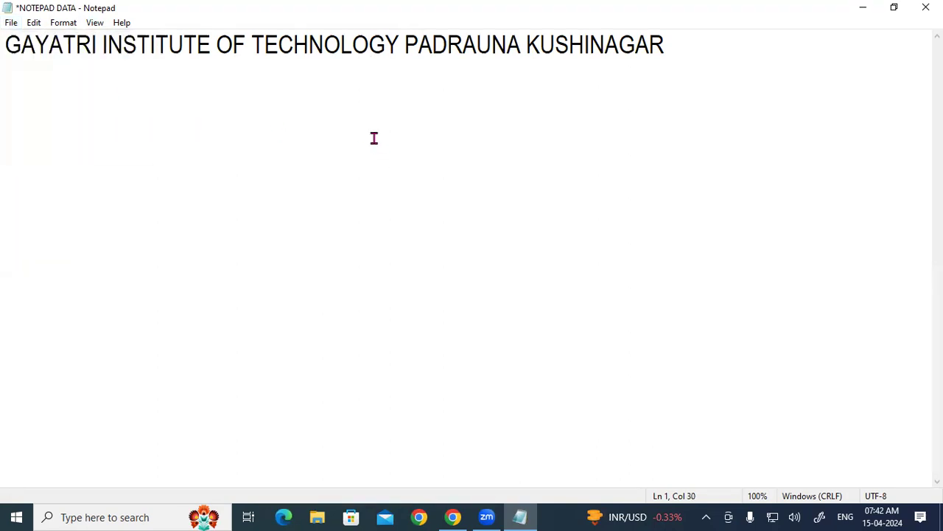
{"action": "key", "text": "ctrl+shift+s"}
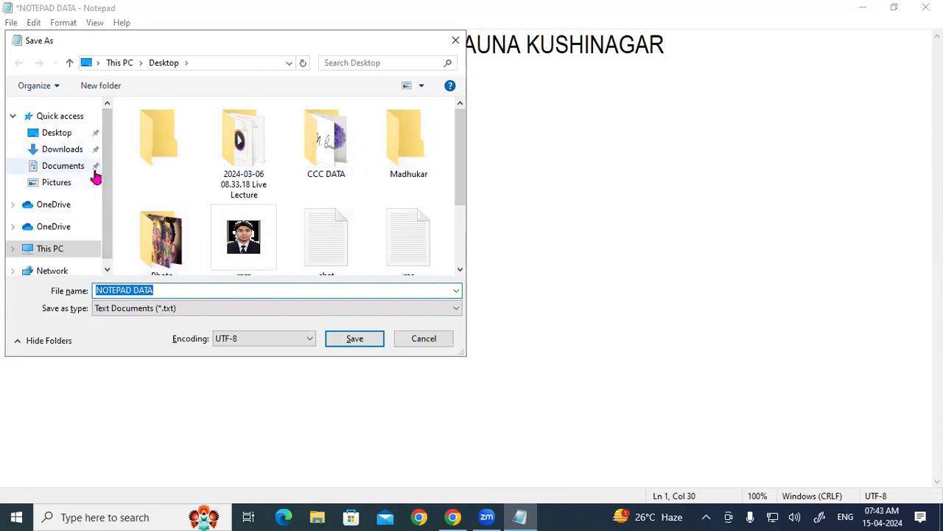
{"action": "left_click", "coordinate": [73, 138]}
{"action": "left_click", "coordinate": [177, 290]}
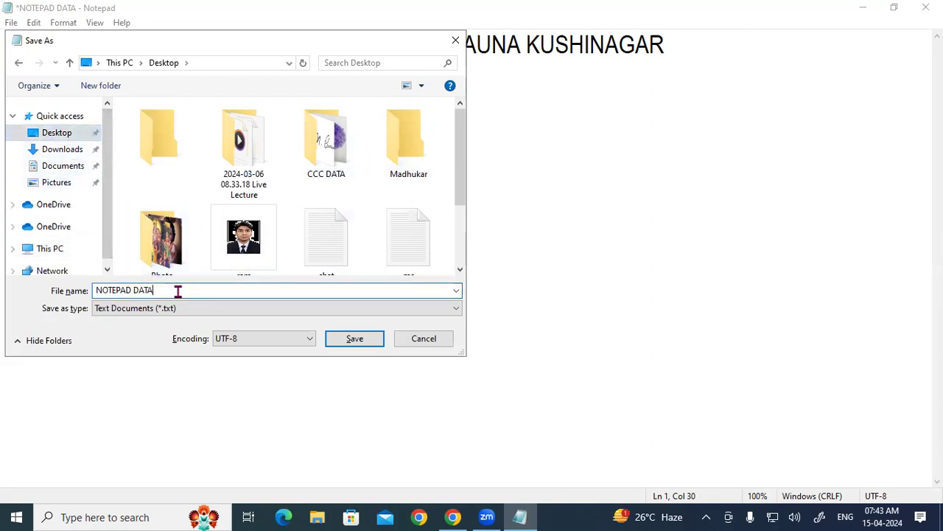
{"action": "type", "text": "111"}
{"action": "left_click", "coordinate": [369, 342]}
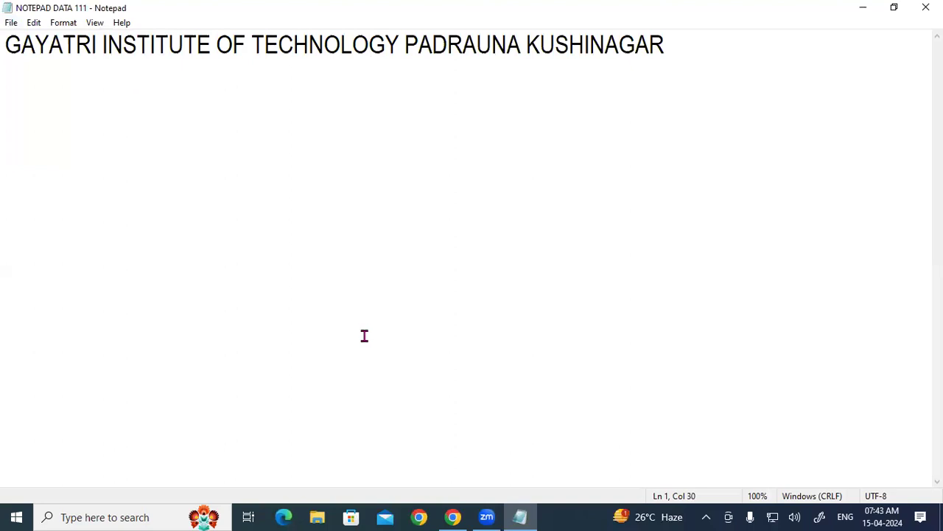
Step: Close the document, then view NOTEPAD DATA and NOTEPAD DATA 111 one after the other from the desktop to compare their text
{"action": "left_click", "coordinate": [926, 7]}
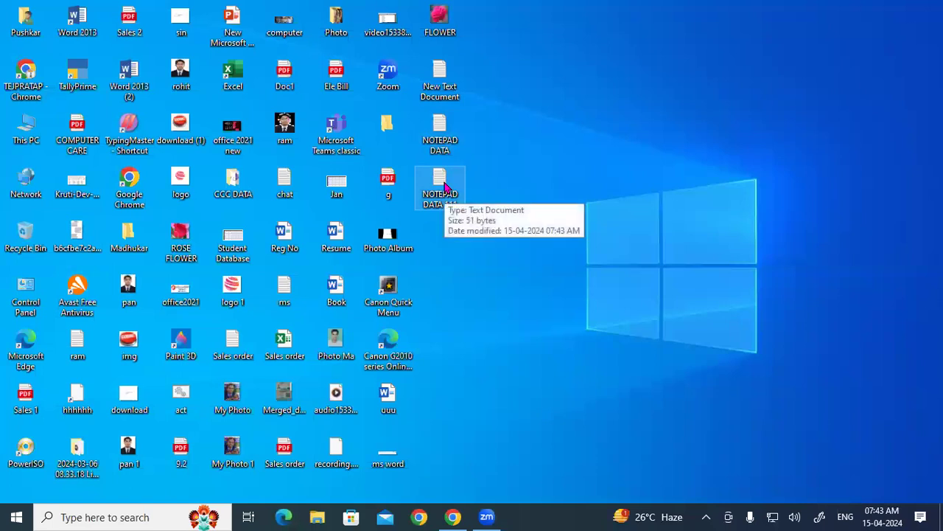
{"action": "double_click", "coordinate": [451, 138]}
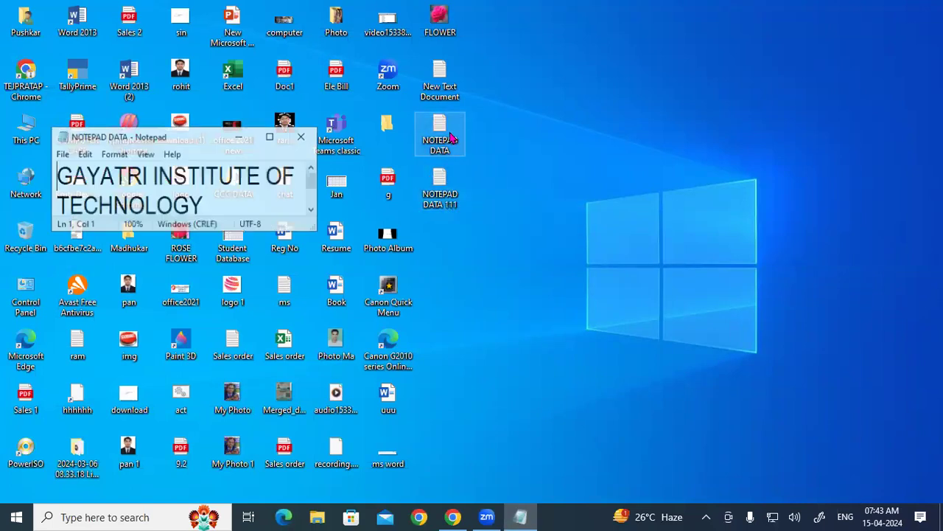
{"action": "left_click", "coordinate": [270, 137]}
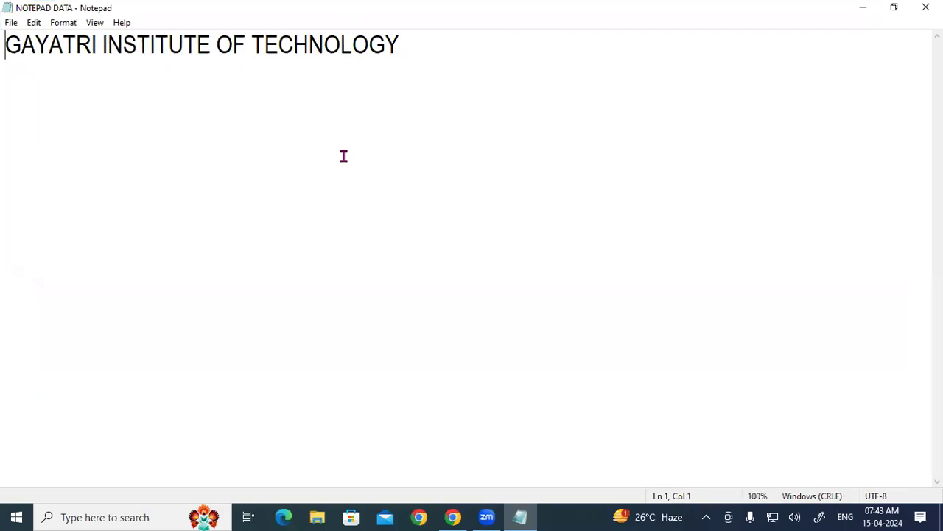
{"action": "left_click", "coordinate": [925, 7]}
{"action": "double_click", "coordinate": [451, 181]}
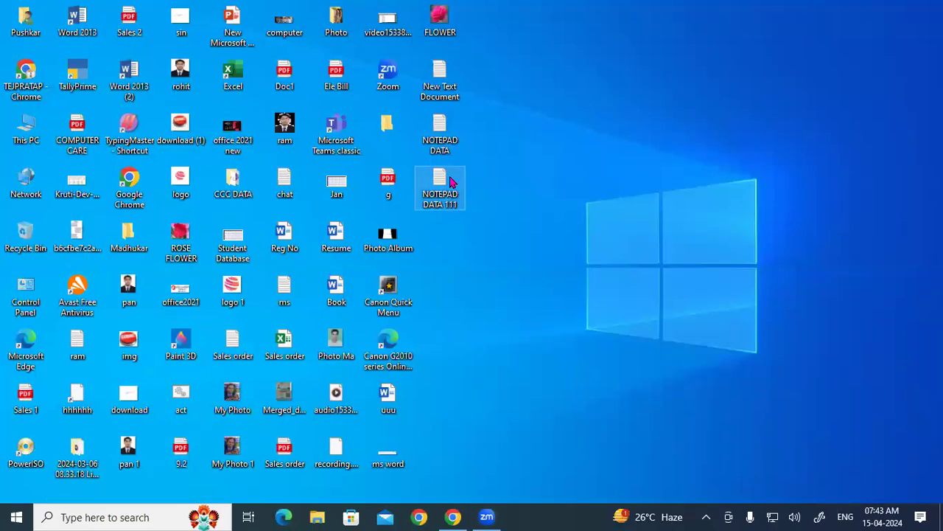
{"action": "left_click", "coordinate": [269, 137]}
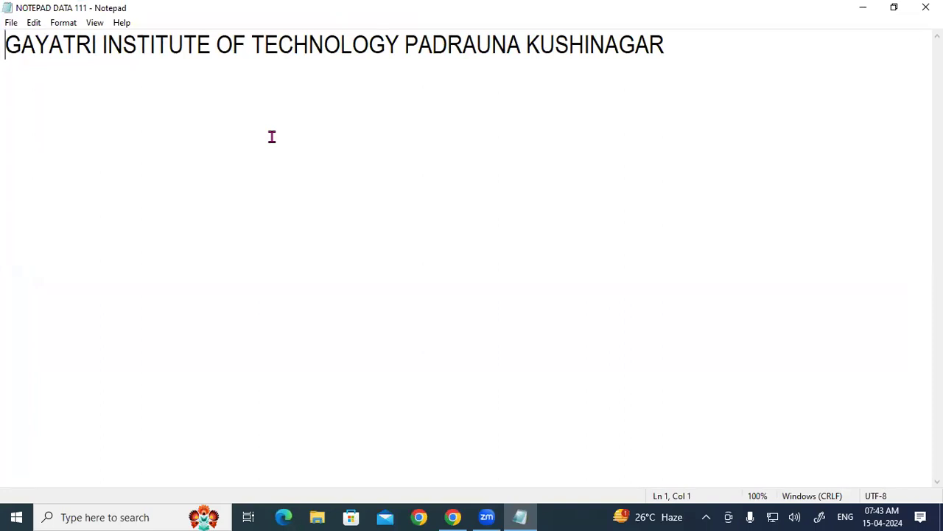
Step: Delete all the text in the NOTEPAD DATA 111 document
{"action": "left_click", "coordinate": [14, 24]}
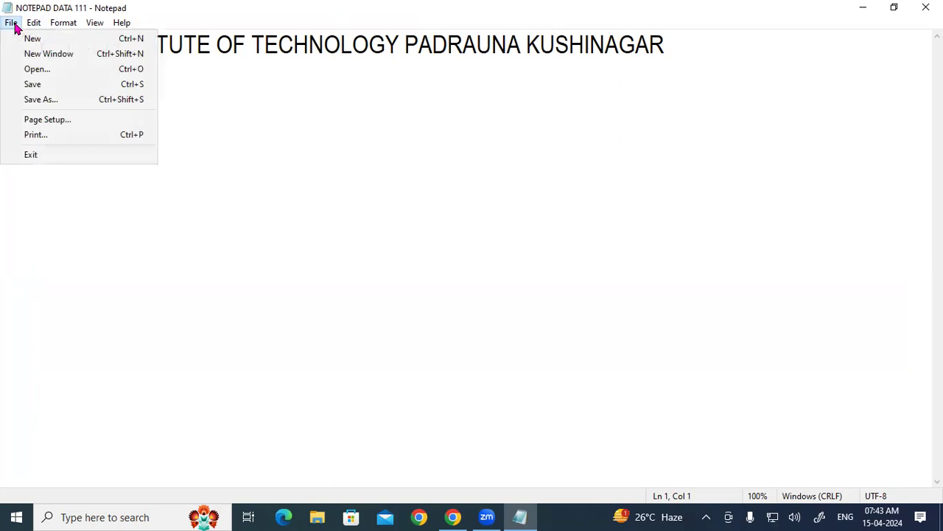
{"action": "left_click", "coordinate": [265, 167]}
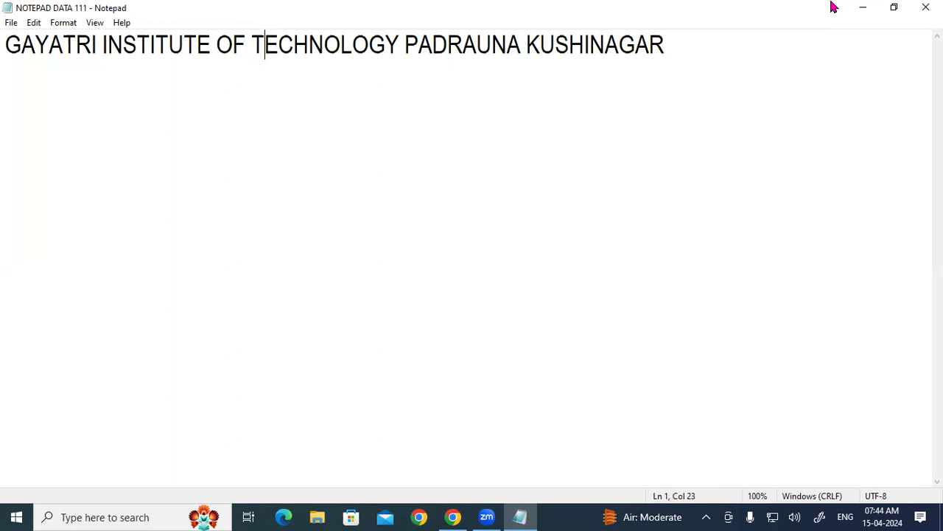
{"action": "key", "text": "ctrl+a"}
{"action": "key", "text": "BackSpace"}
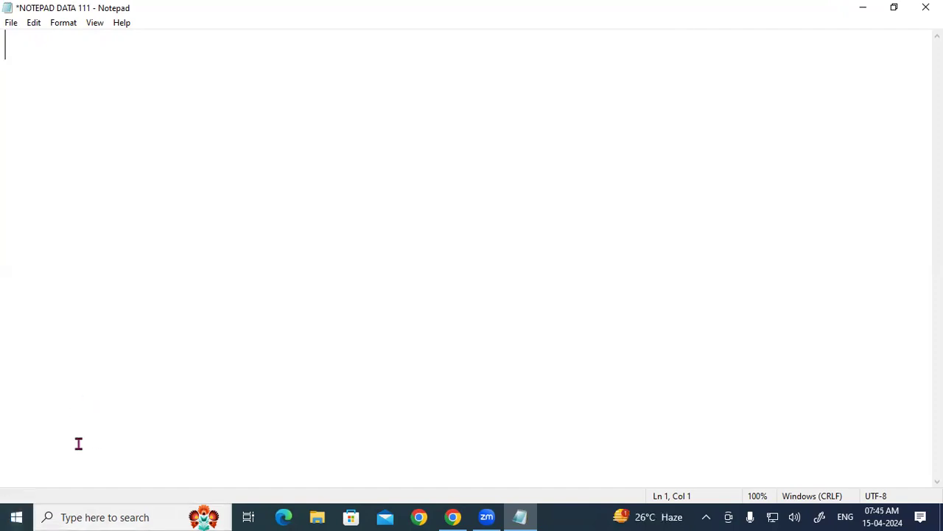
Step: Search Windows for WORD, launch the Word app and create a blank document
{"action": "left_click", "coordinate": [93, 516]}
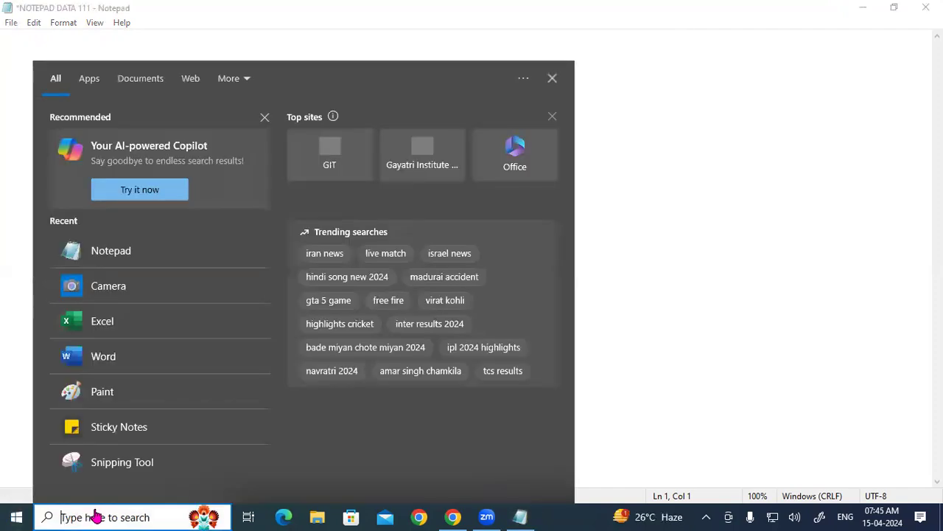
{"action": "type", "text": "WORD"}
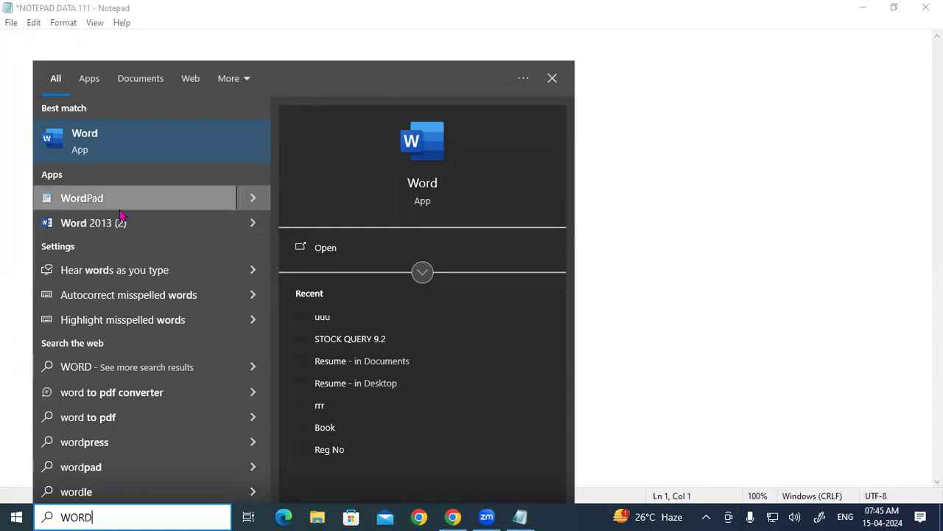
{"action": "left_click", "coordinate": [123, 151]}
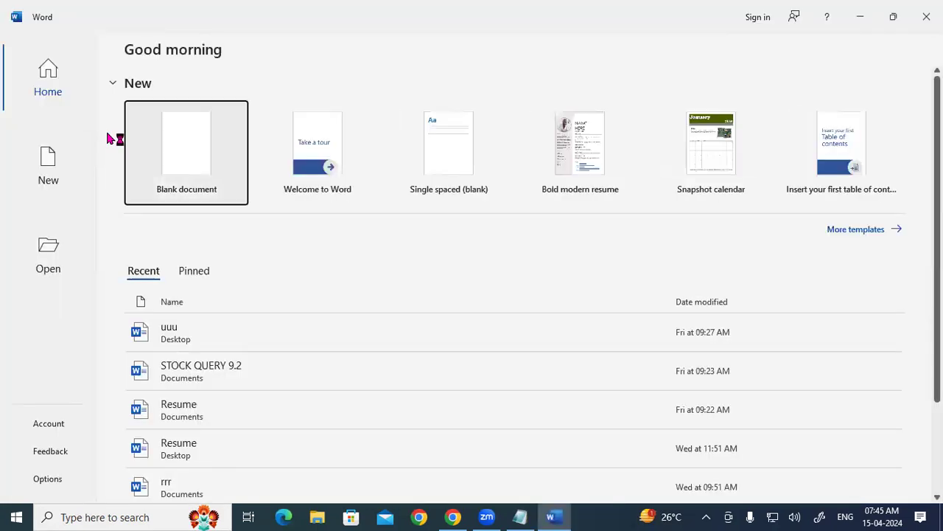
{"action": "left_click", "coordinate": [185, 151]}
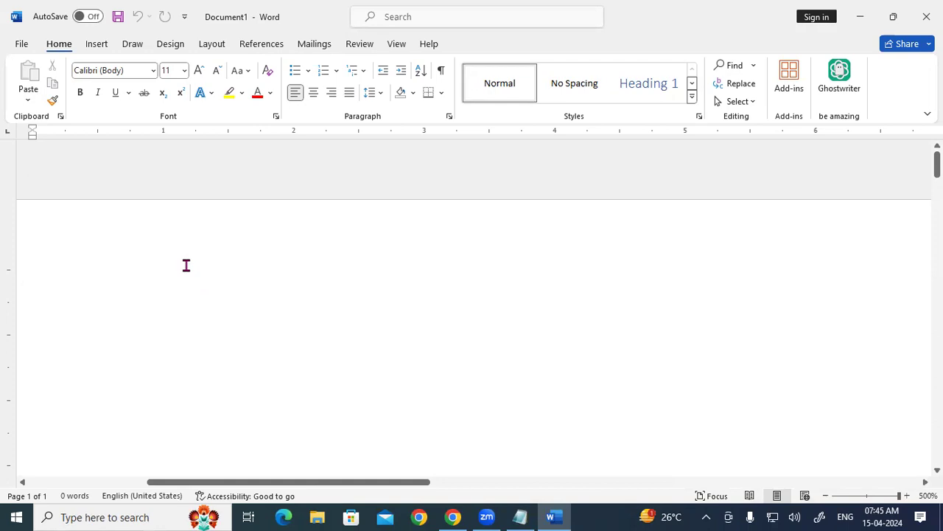
Step: Generate sample paragraphs in the blank document with the formula =RAND()
{"action": "type", "text": "="}
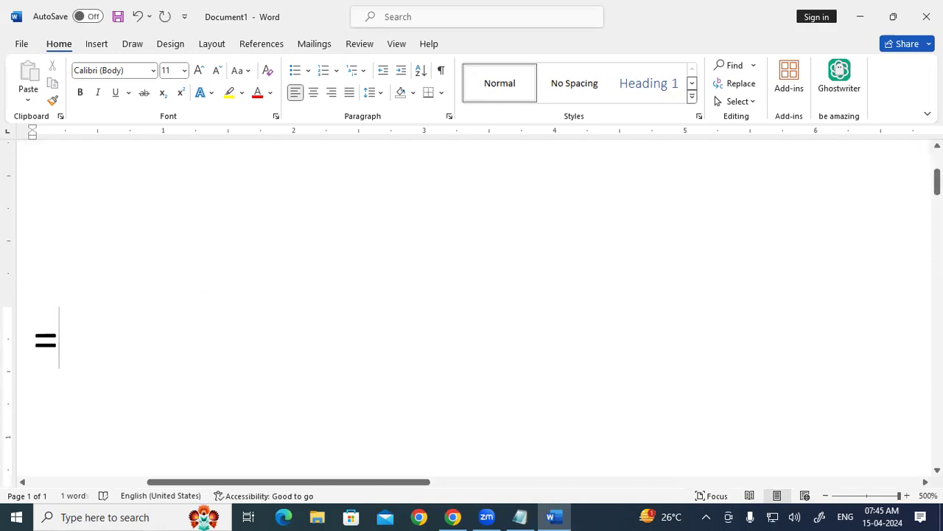
{"action": "type", "text": "RA"}
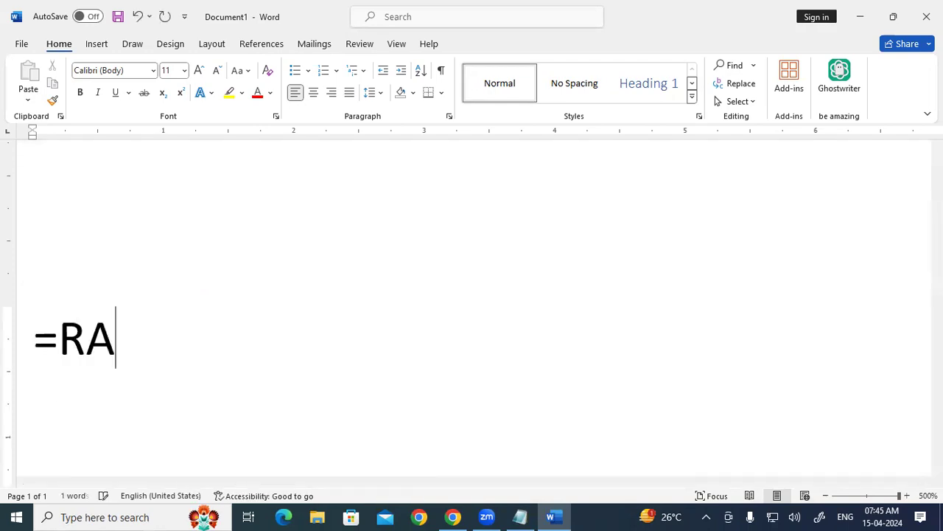
{"action": "type", "text": "ND"}
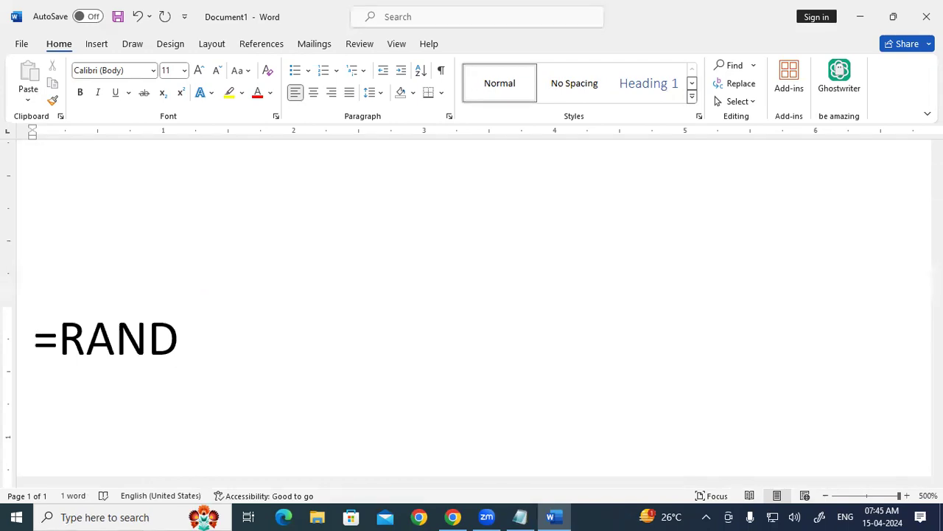
{"action": "type", "text": "()"}
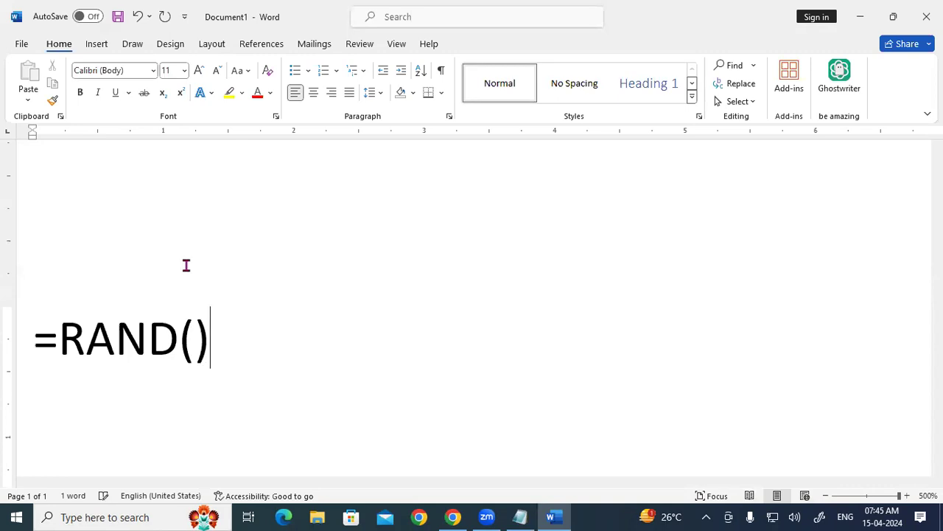
{"action": "key", "text": "Return"}
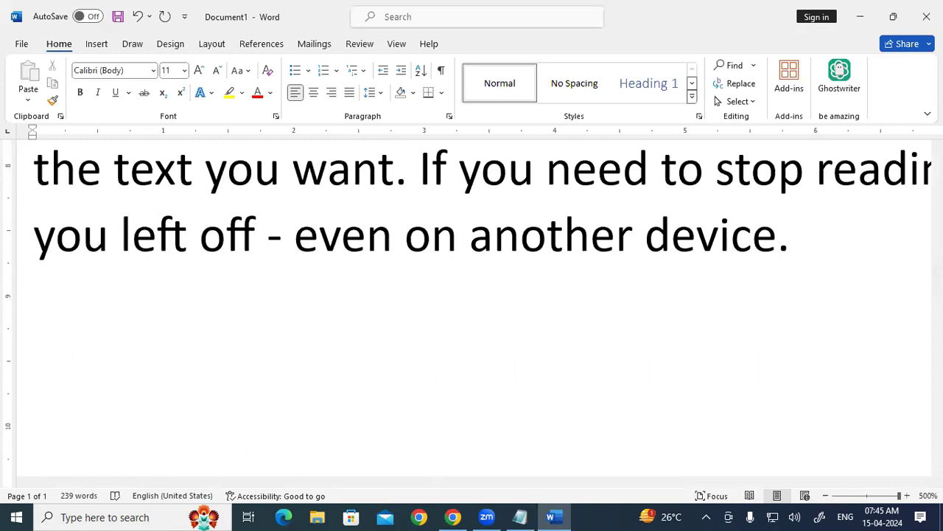
Step: Copy all the generated sample text and paste it into the empty NOTEPAD DATA 111 document in Notepad
{"action": "key", "text": "ctrl+a"}
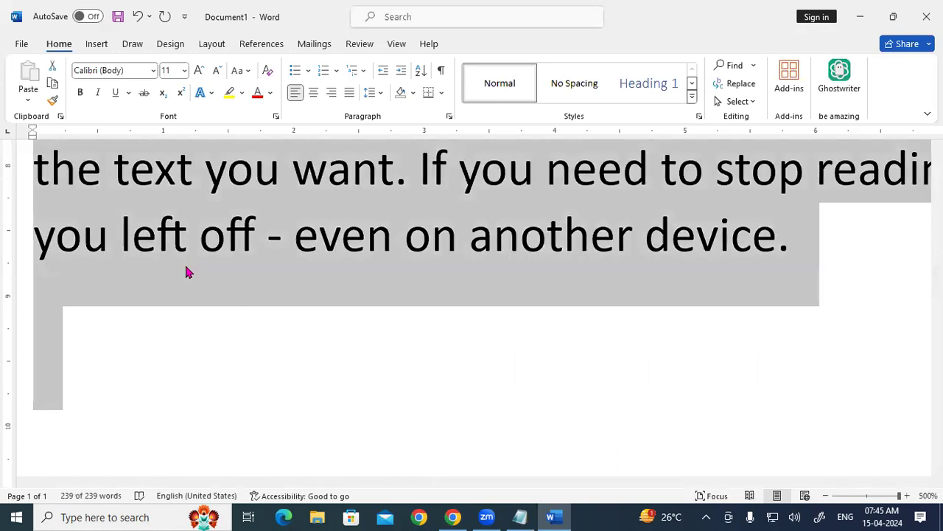
{"action": "key", "text": "ctrl+c"}
{"action": "left_click", "coordinate": [521, 515]}
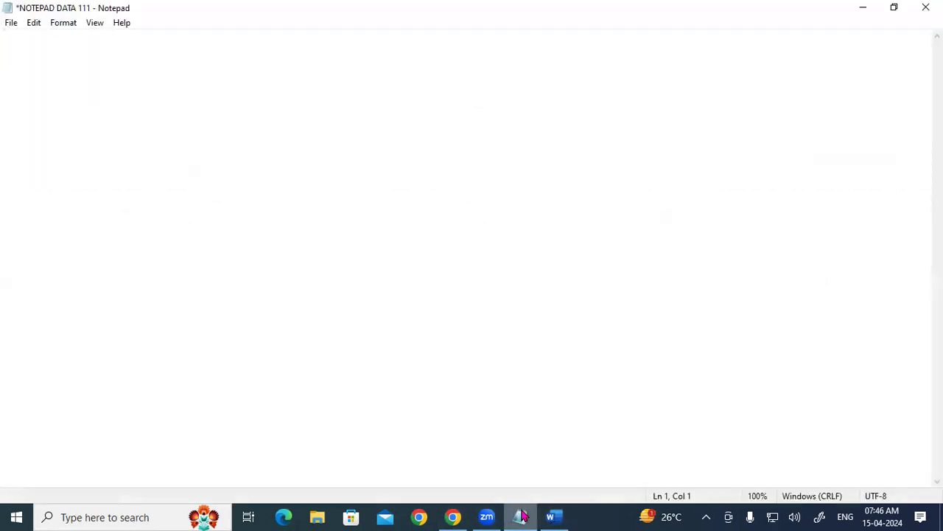
{"action": "key", "text": "ctrl+v"}
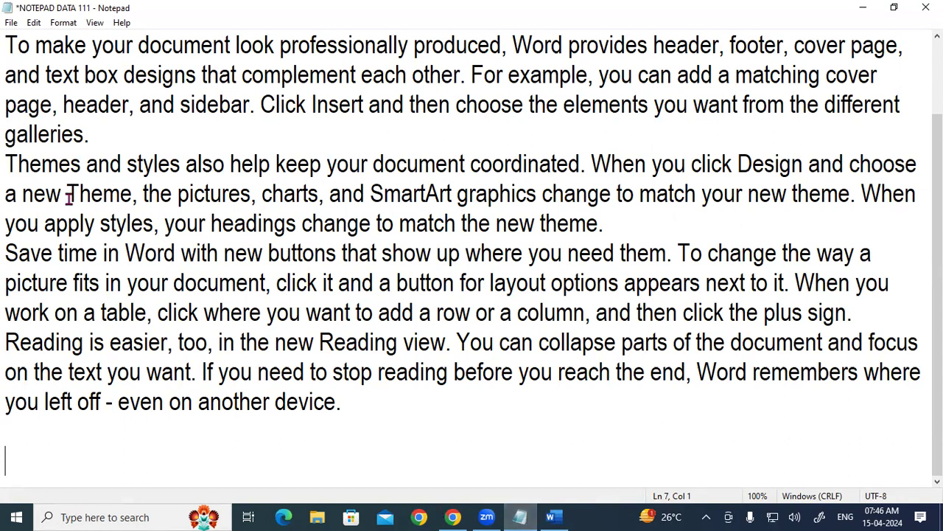
Step: Open Page Setup for the document, choosing A4 as the paper size and Rear Tray as the source
{"action": "left_click", "coordinate": [12, 23]}
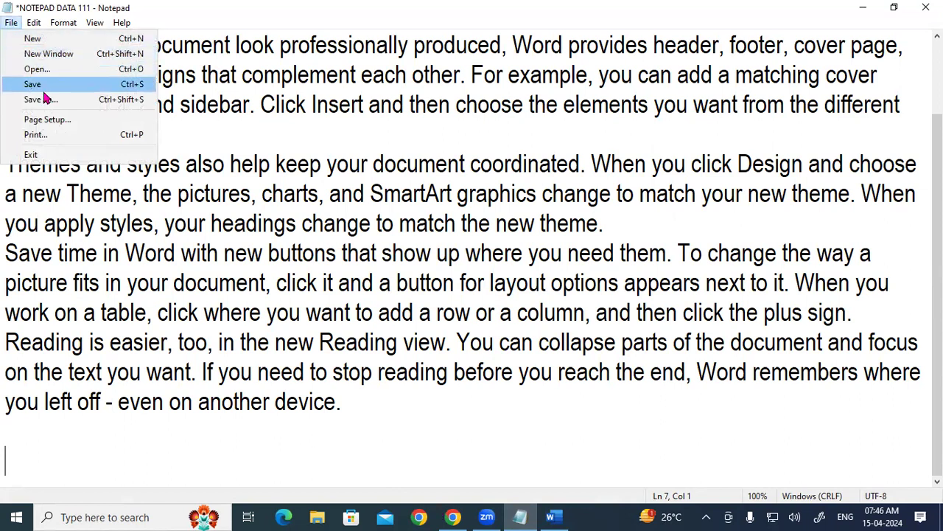
{"action": "left_click", "coordinate": [54, 119]}
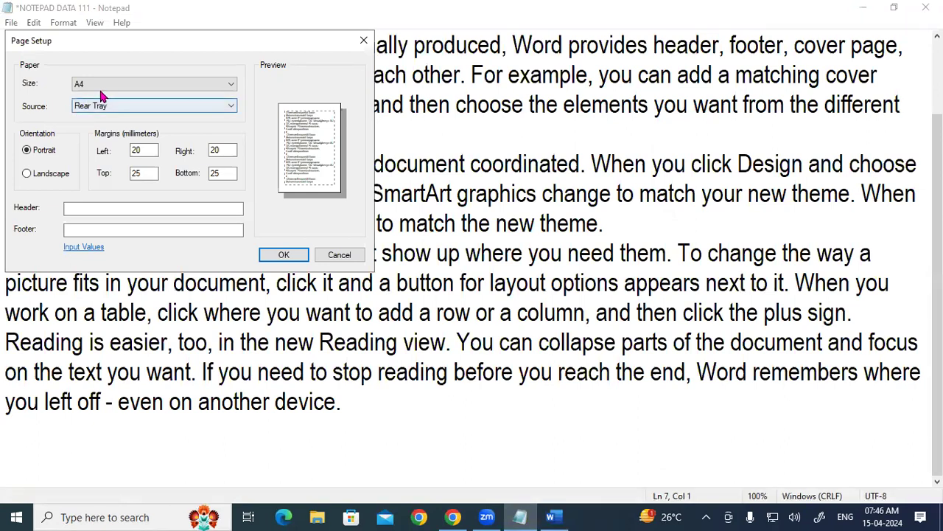
{"action": "left_click", "coordinate": [118, 84]}
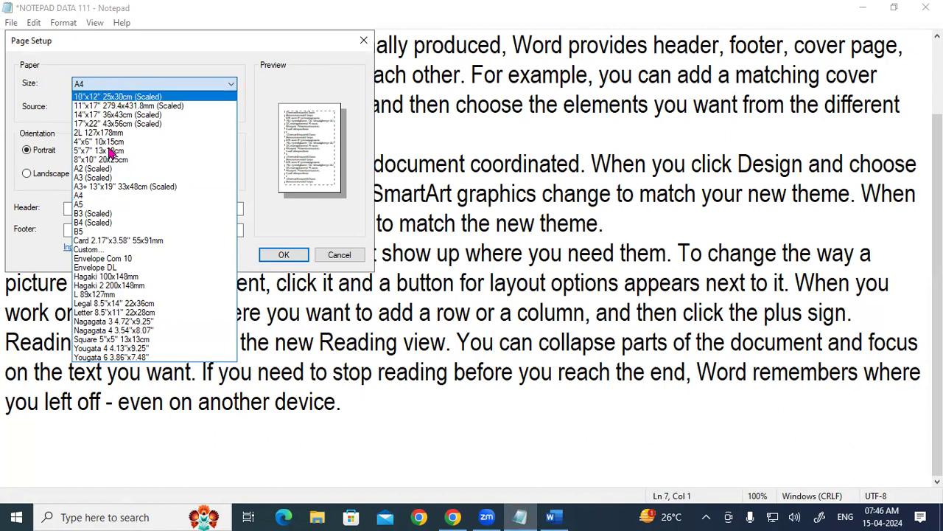
{"action": "left_click", "coordinate": [101, 196]}
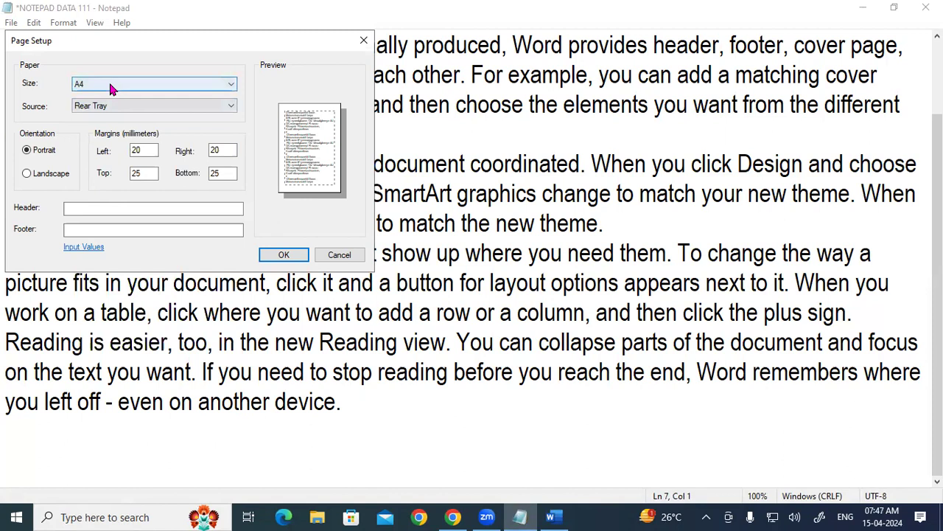
{"action": "left_click", "coordinate": [138, 106]}
{"action": "left_click", "coordinate": [143, 117]}
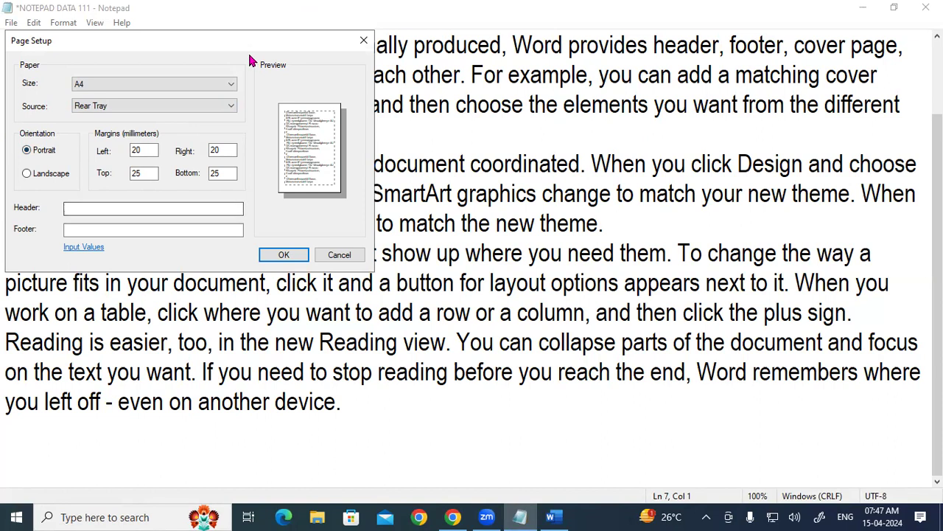
{"action": "left_click_drag", "start_coordinate": [277, 58], "coordinate": [517, 173]}
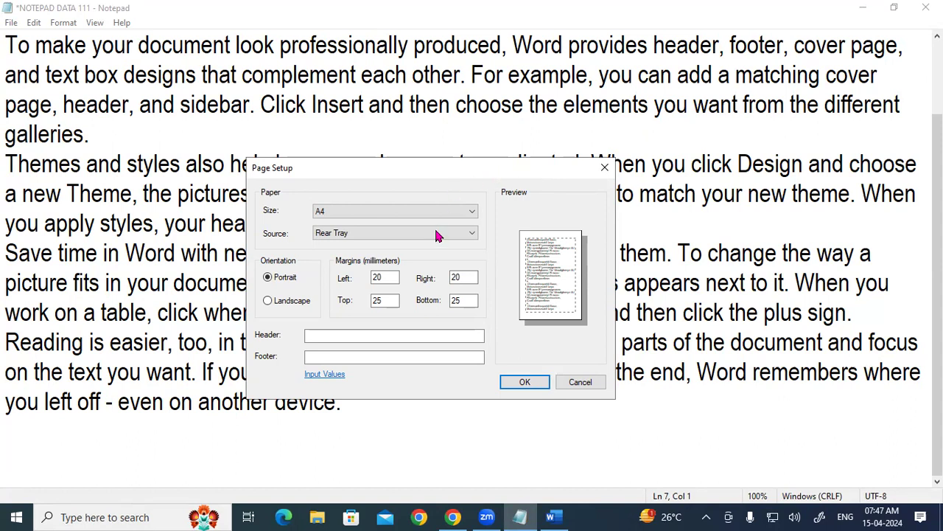
Step: Try the Landscape page orientation and return it to Portrait, comparing both in the preview
{"action": "left_click", "coordinate": [291, 307]}
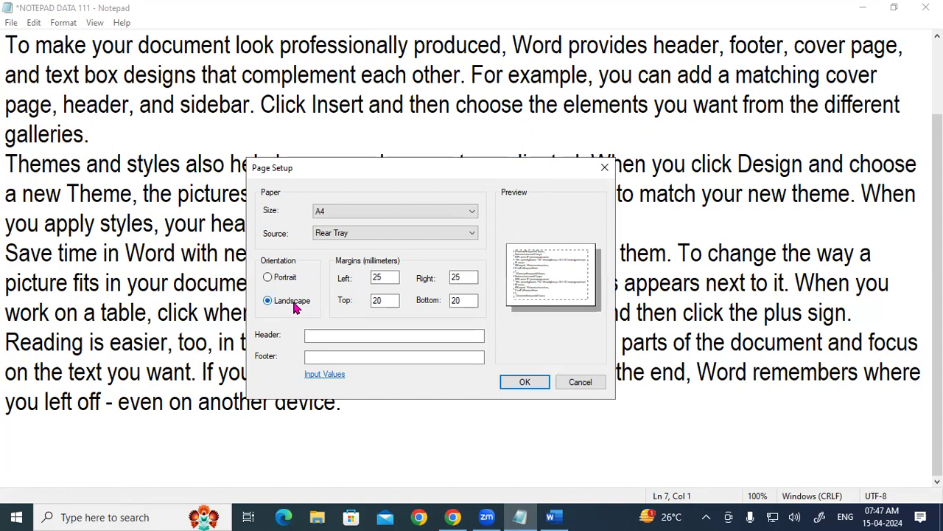
{"action": "left_click", "coordinate": [288, 280]}
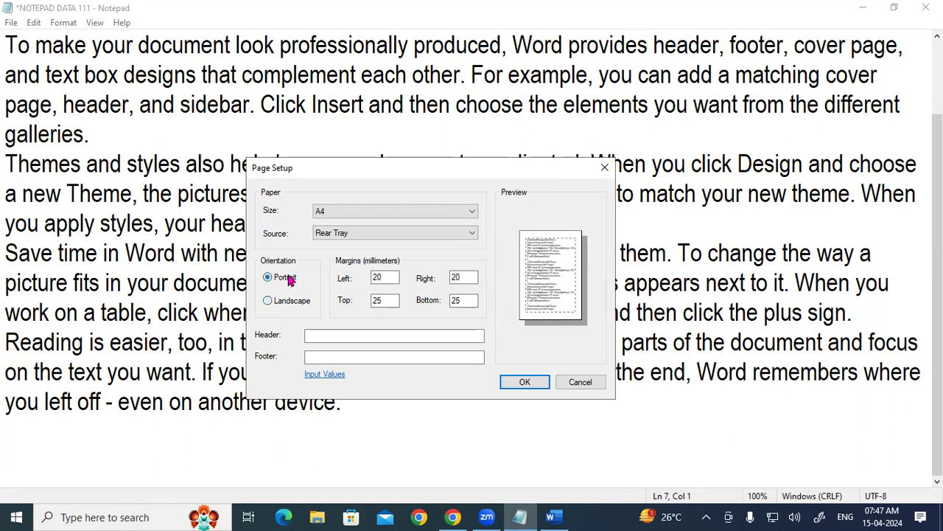
{"action": "left_click", "coordinate": [293, 305]}
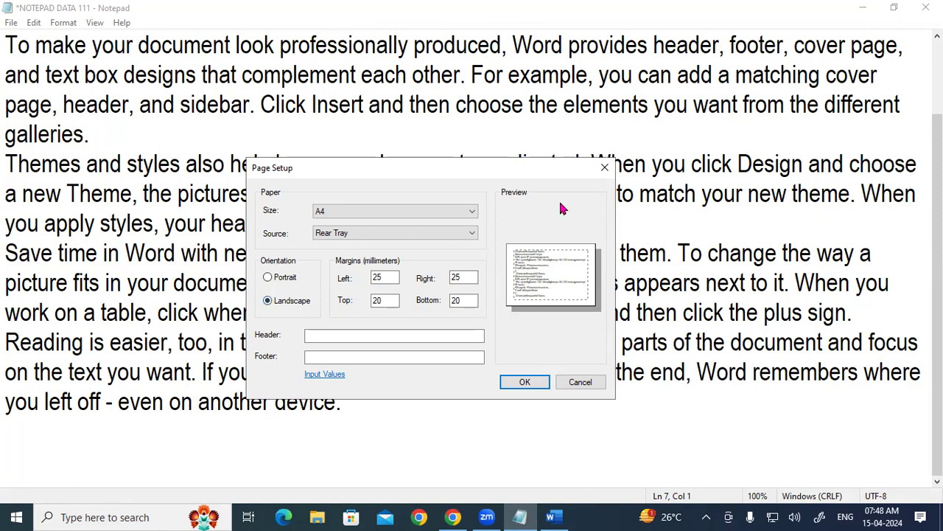
{"action": "double_click", "coordinate": [377, 277]}
{"action": "left_click", "coordinate": [282, 283]}
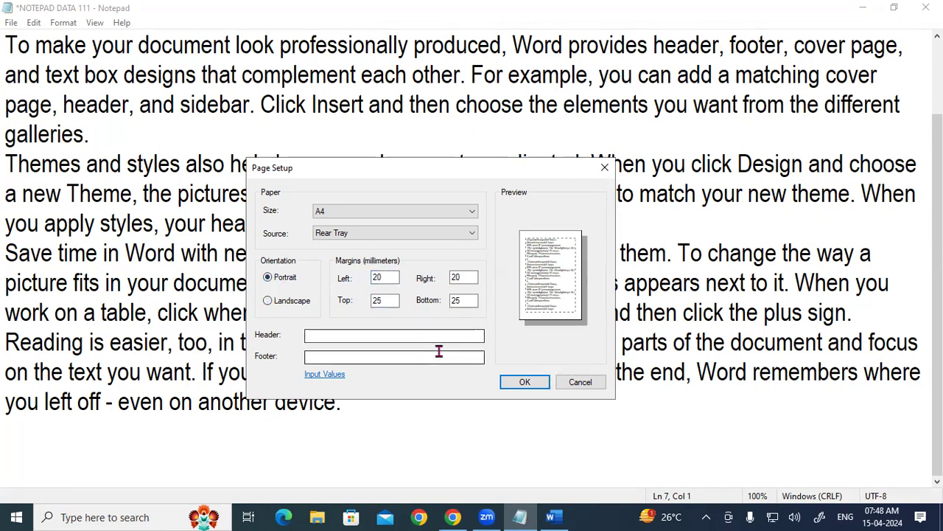
Step: Try a left page margin of 36 mm, then set it to 40 mm
{"action": "double_click", "coordinate": [385, 276]}
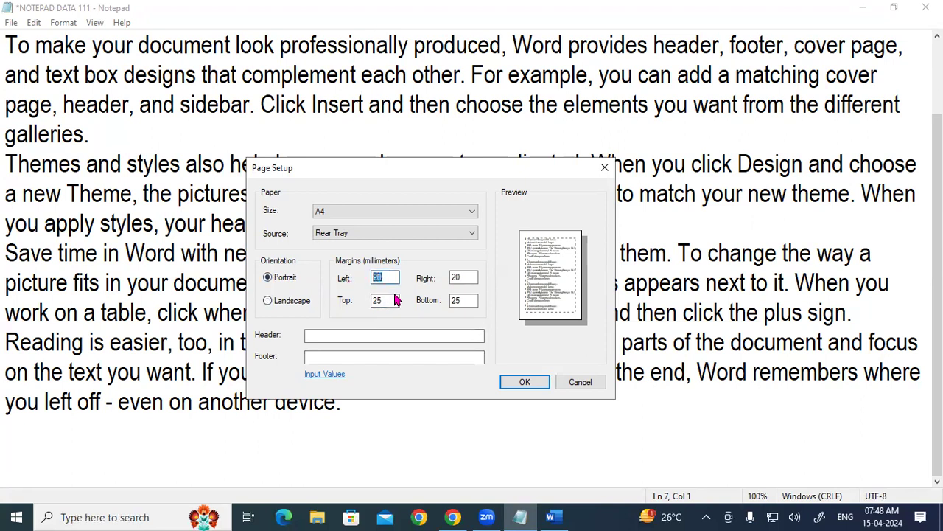
{"action": "type", "text": "2"}
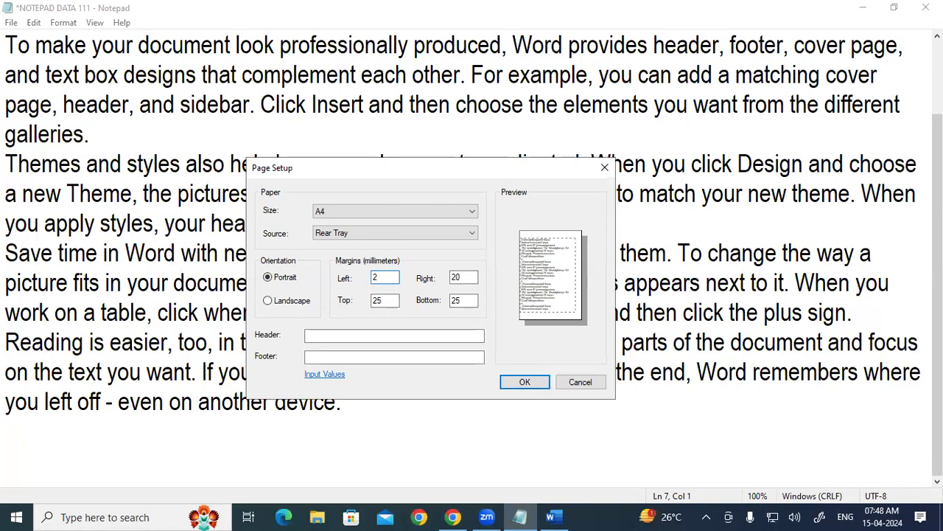
{"action": "key", "text": "BackSpace"}
{"action": "type", "text": "36"}
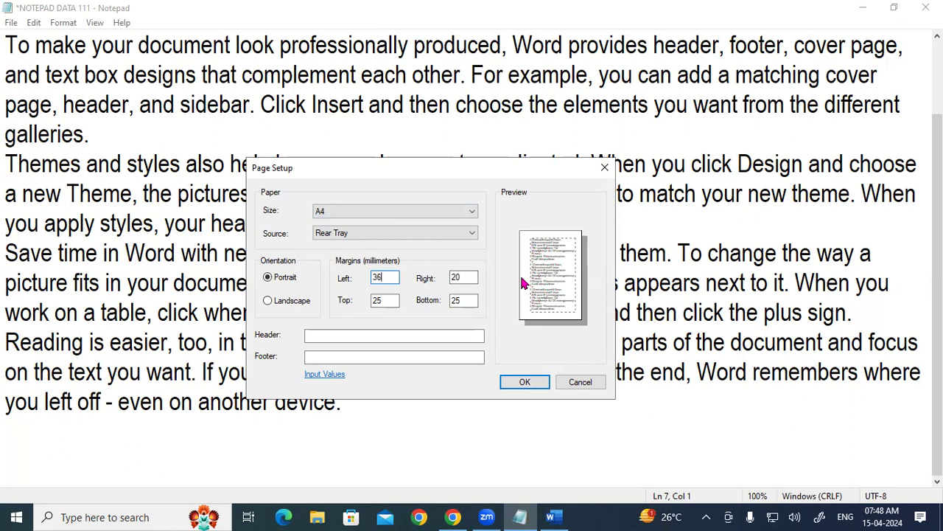
{"action": "key", "text": "BackSpace"}
{"action": "key", "text": "BackSpace"}
{"action": "type", "text": "40"}
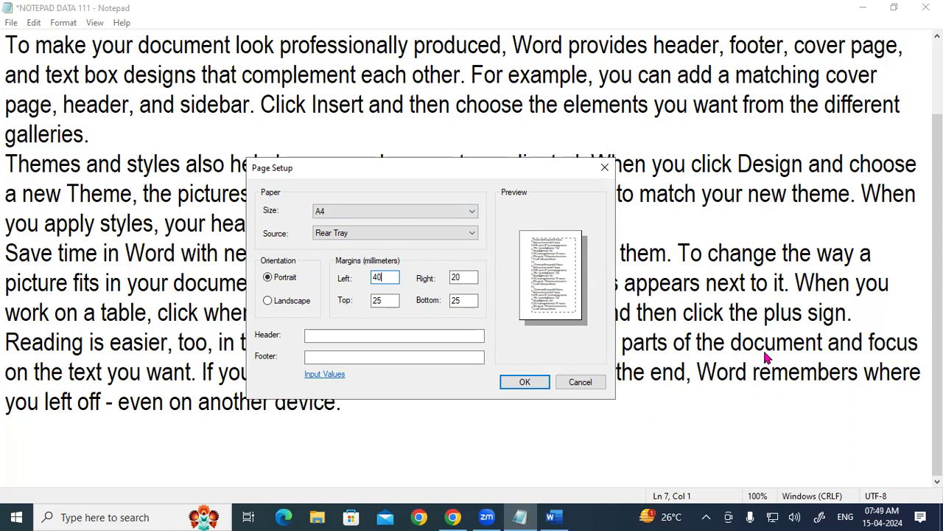
Step: Set the right page margin to 48 mm, the top margin to 49 mm and the bottom margin to 50 mm
{"action": "left_click", "coordinate": [468, 277]}
{"action": "left_click_drag", "start_coordinate": [436, 277], "coordinate": [433, 277]}
{"action": "type", "text": "48"}
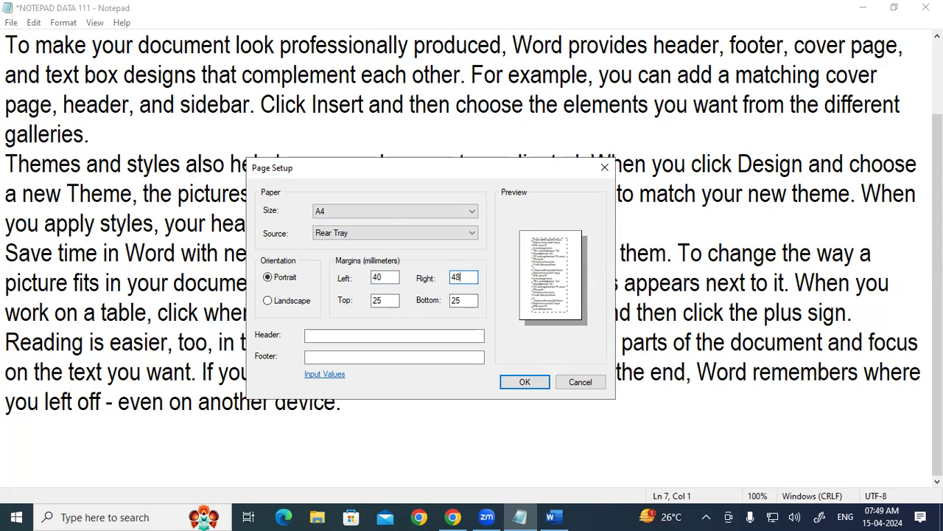
{"action": "double_click", "coordinate": [390, 297]}
{"action": "type", "text": "49"}
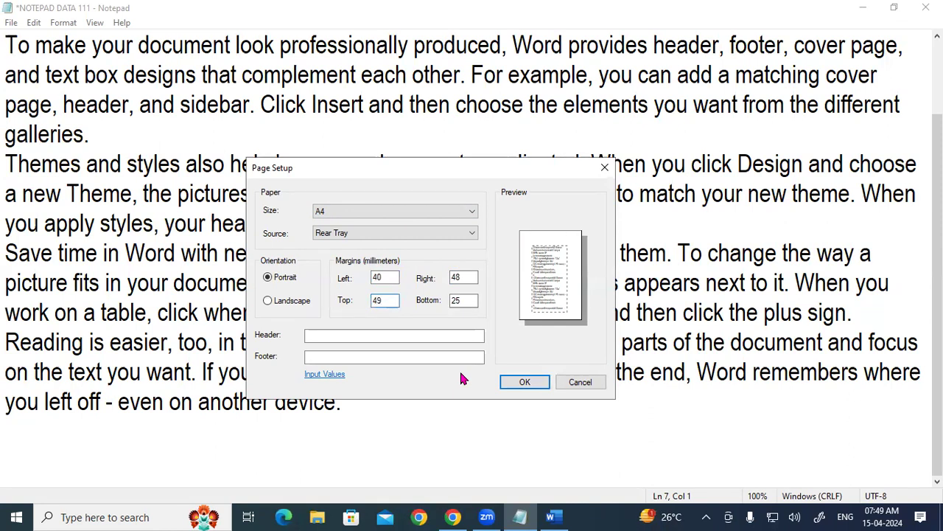
{"action": "key", "text": "Tab"}
{"action": "type", "text": "50"}
Step: Try reducing the left and top page margins to 2 mm each
{"action": "double_click", "coordinate": [379, 277]}
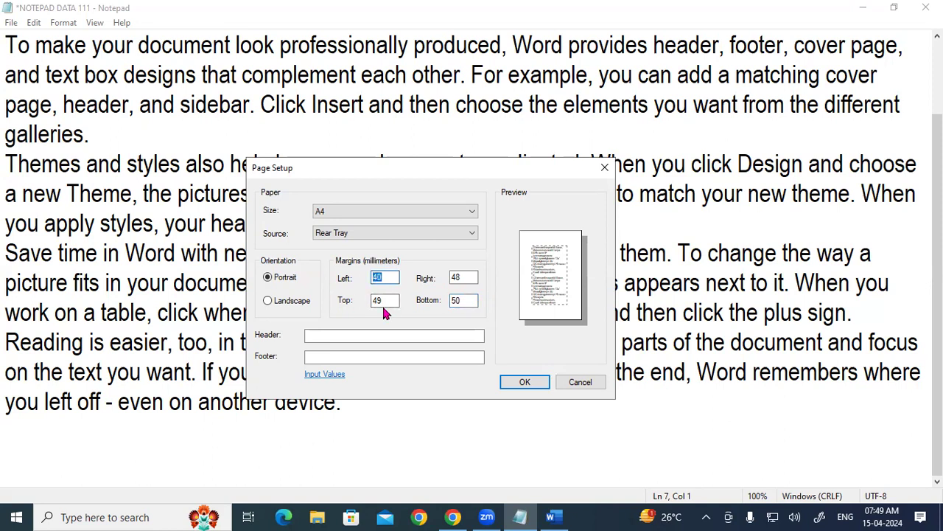
{"action": "type", "text": "2"}
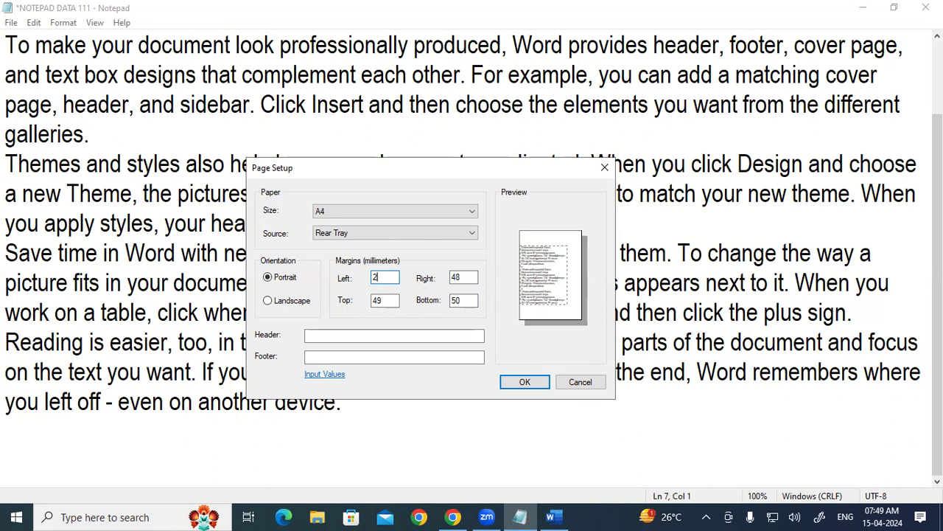
{"action": "left_click", "coordinate": [375, 300]}
{"action": "double_click", "coordinate": [375, 300]}
{"action": "type", "text": "2"}
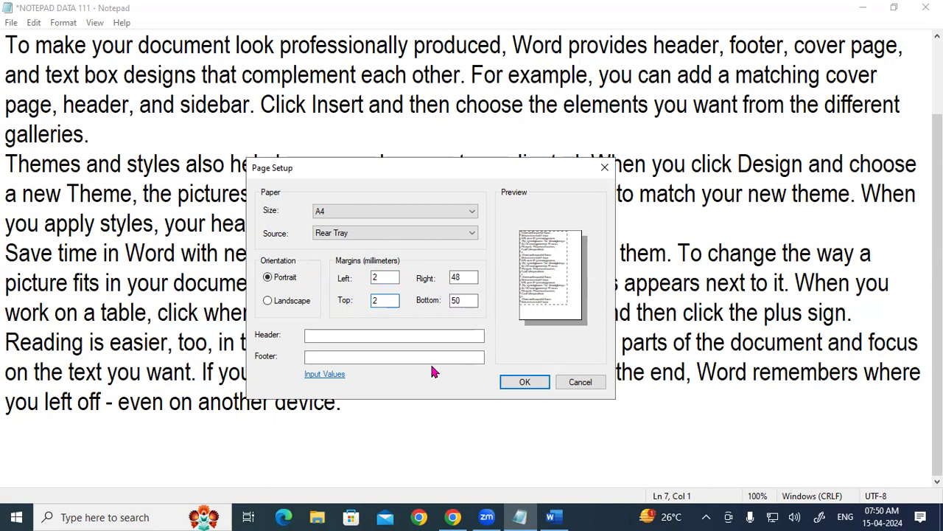
Step: Set both the top and left page margins to 45 mm
{"action": "key", "text": "BackSpace"}
{"action": "type", "text": "45"}
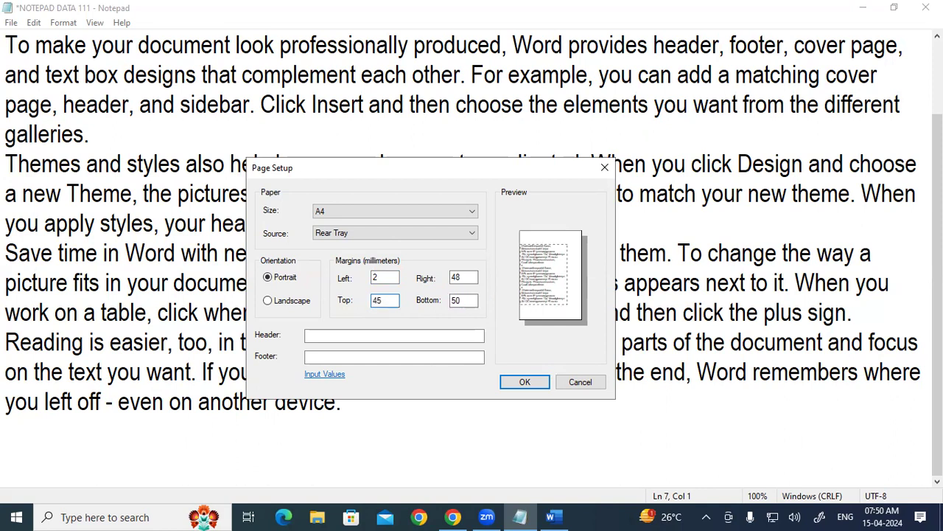
{"action": "left_click_drag", "start_coordinate": [398, 279], "coordinate": [343, 283]}
{"action": "type", "text": "45"}
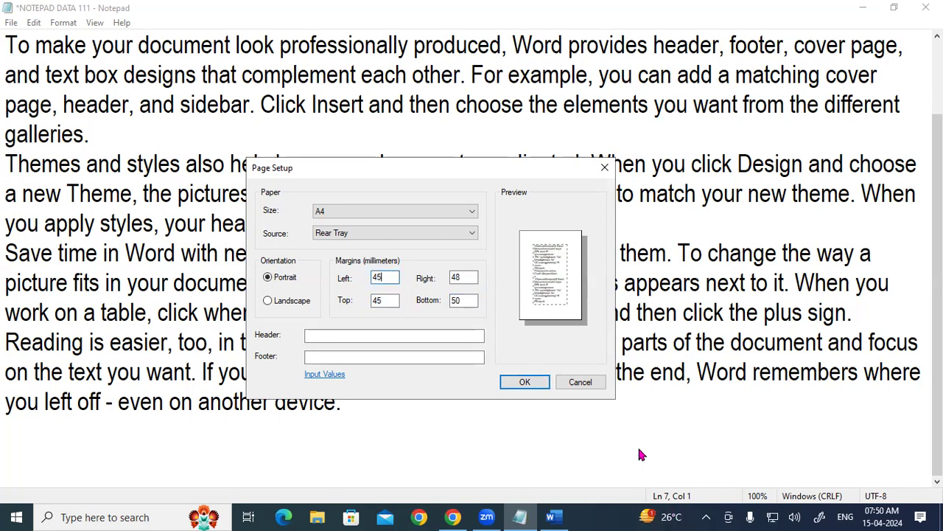
Step: Set the page header to LESSON 1 INTRODUCTION OF COMPUTER and the footer to PAGE NUMBER-1, and apply the page setup
{"action": "left_click", "coordinate": [347, 356]}
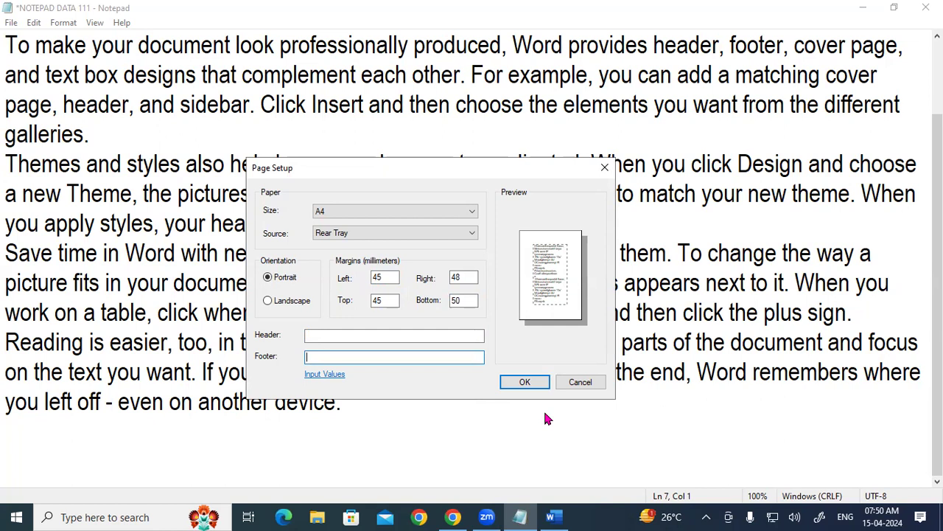
{"action": "left_click", "coordinate": [391, 335]}
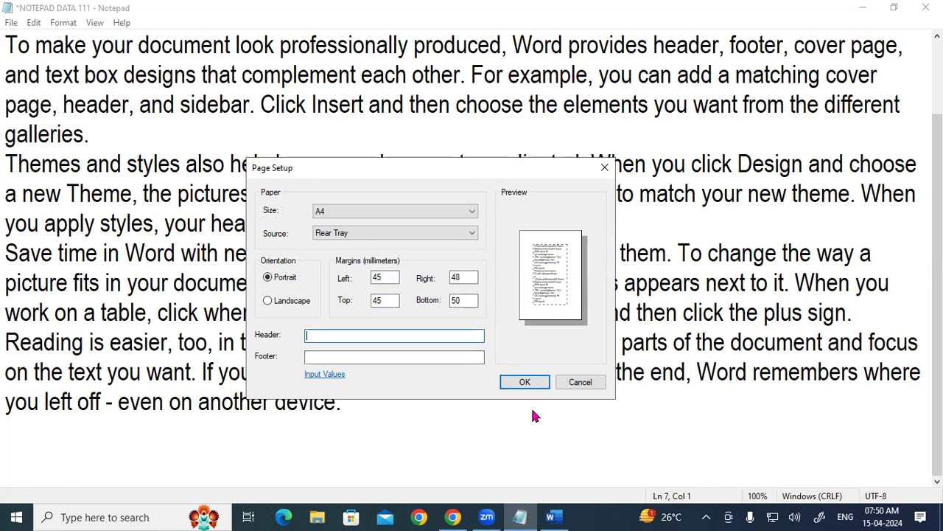
{"action": "type", "text": "LESSON 1 INTRODUCTION OF COMPUTER"}
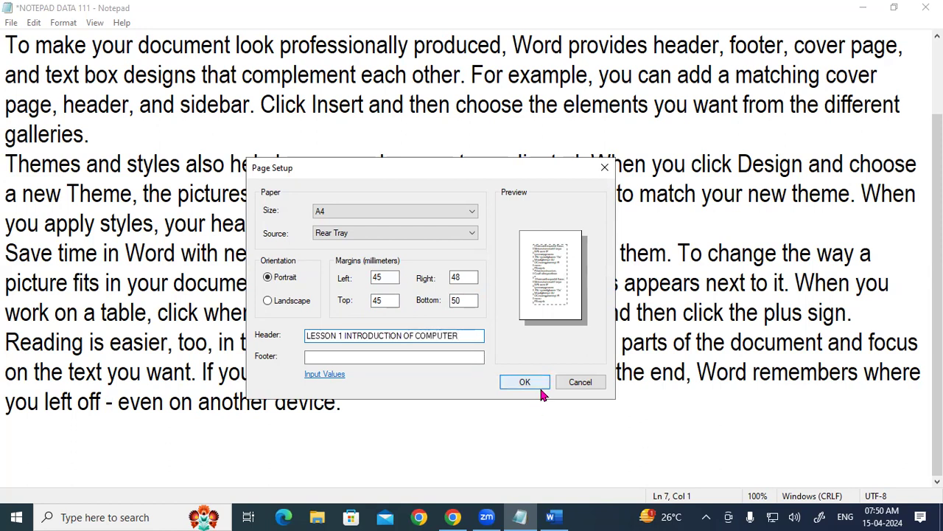
{"action": "left_click", "coordinate": [387, 357]}
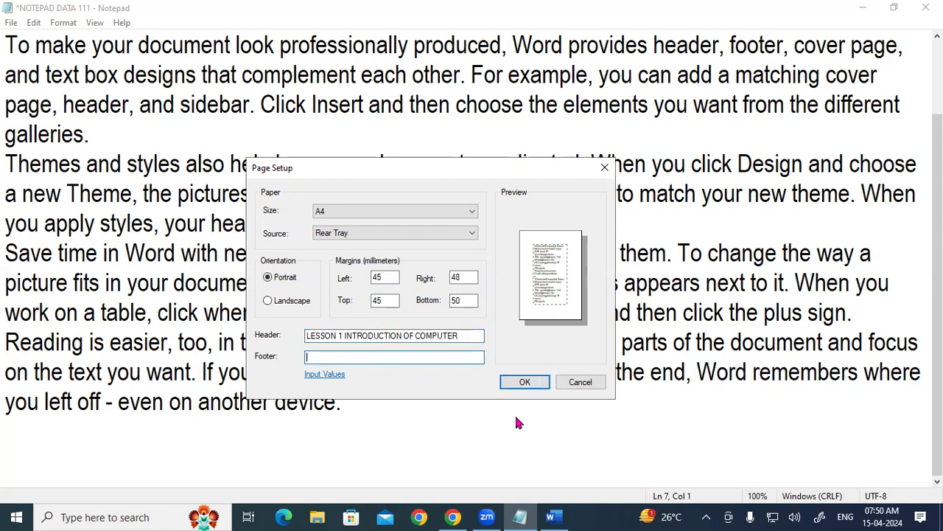
{"action": "type", "text": "PAGE NUMBER-1"}
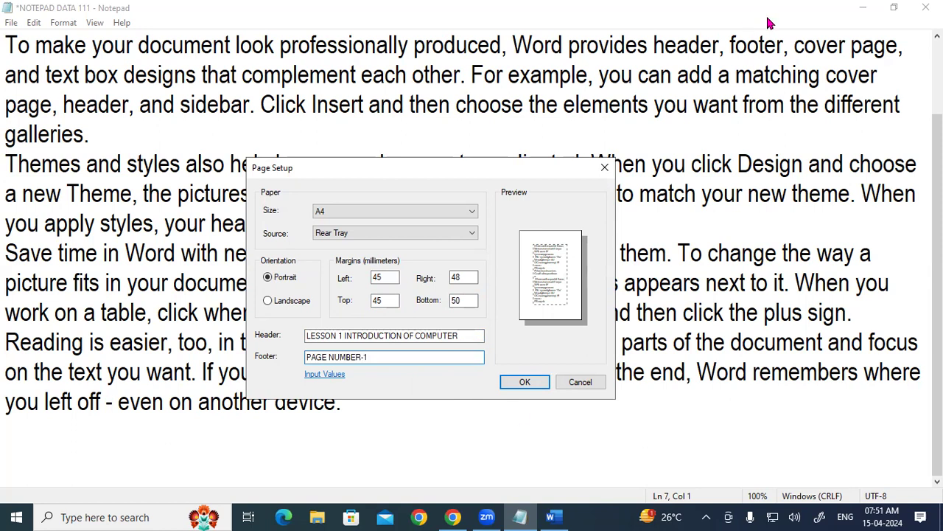
{"action": "left_click", "coordinate": [525, 382]}
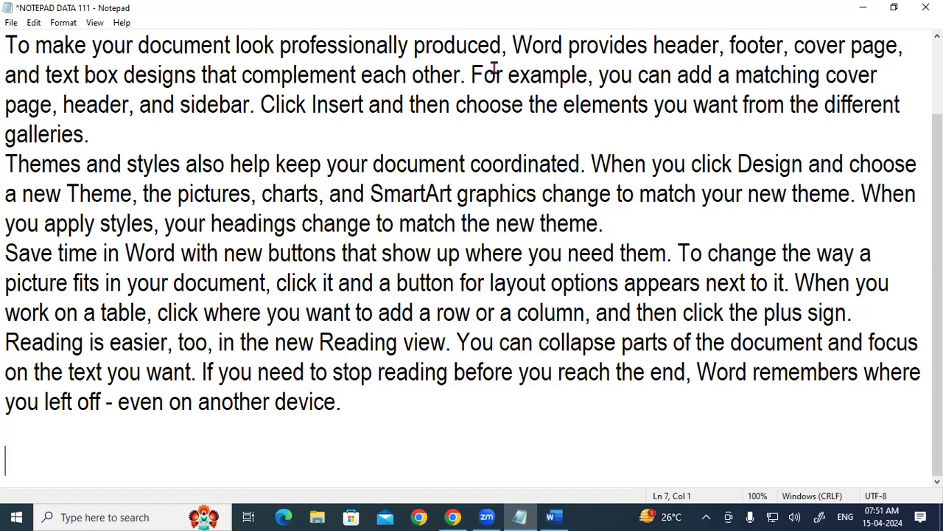
Step: Print the document with Microsoft Print to PDF and save the output on the Desktop as NOTEPAD PDF
{"action": "left_click", "coordinate": [13, 23]}
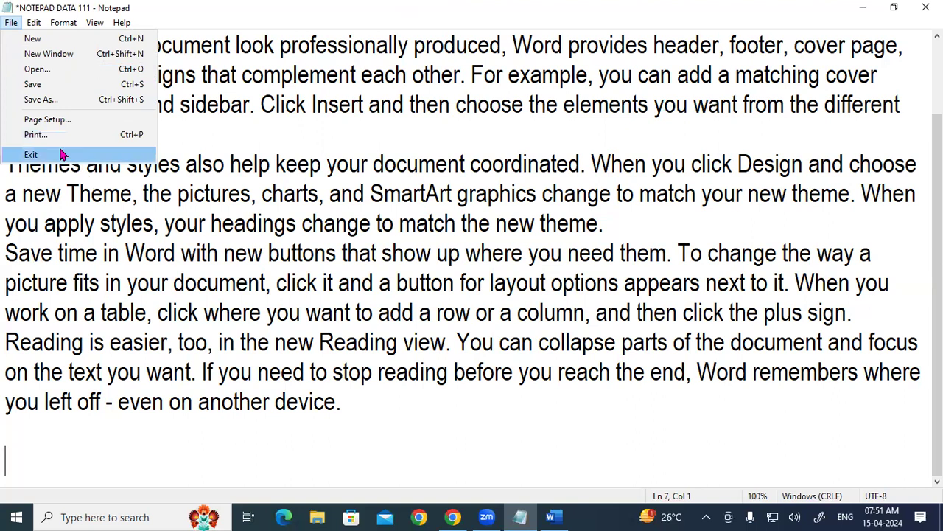
{"action": "left_click", "coordinate": [57, 137]}
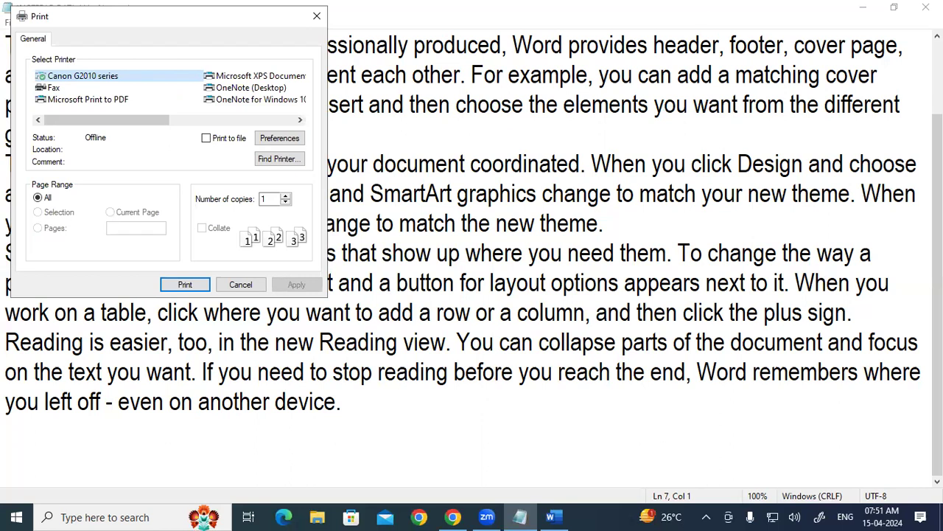
{"action": "left_click", "coordinate": [136, 101]}
{"action": "left_click", "coordinate": [185, 285]}
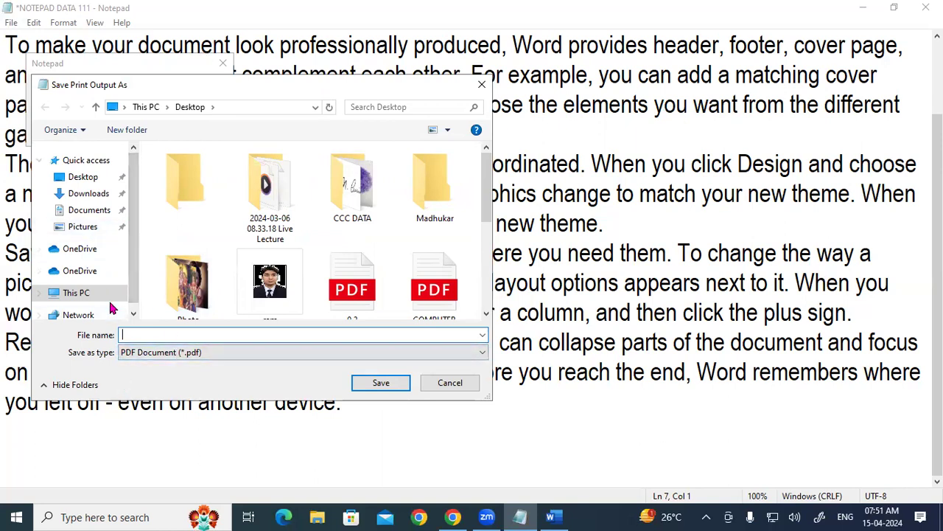
{"action": "left_click", "coordinate": [83, 177]}
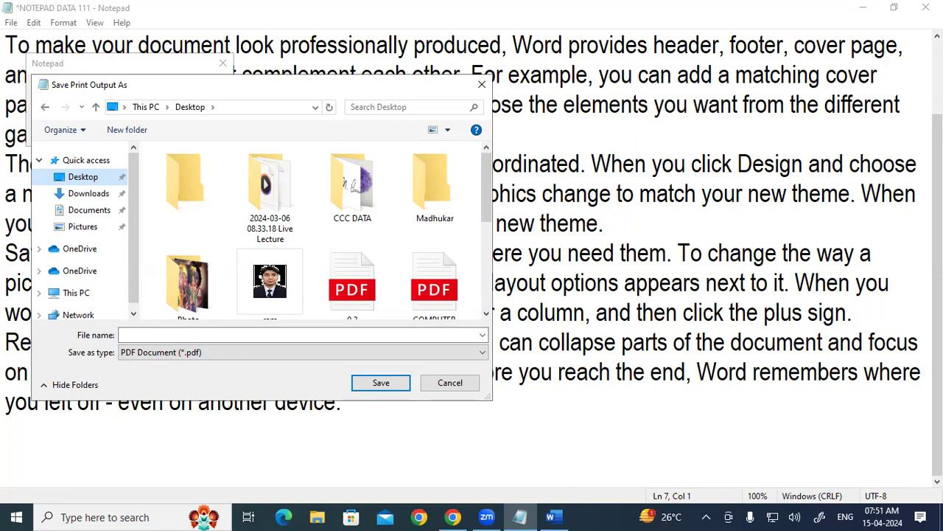
{"action": "left_click", "coordinate": [146, 334]}
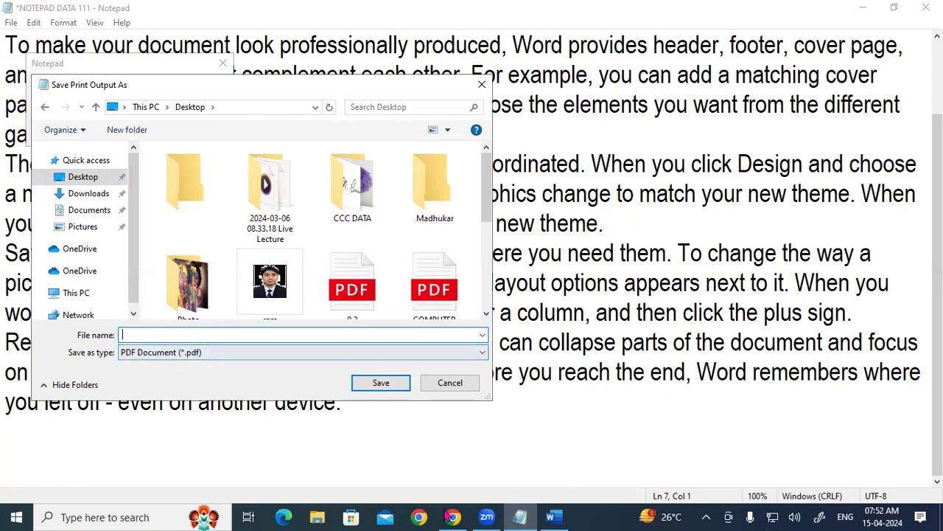
{"action": "type", "text": "NOTEPAD "}
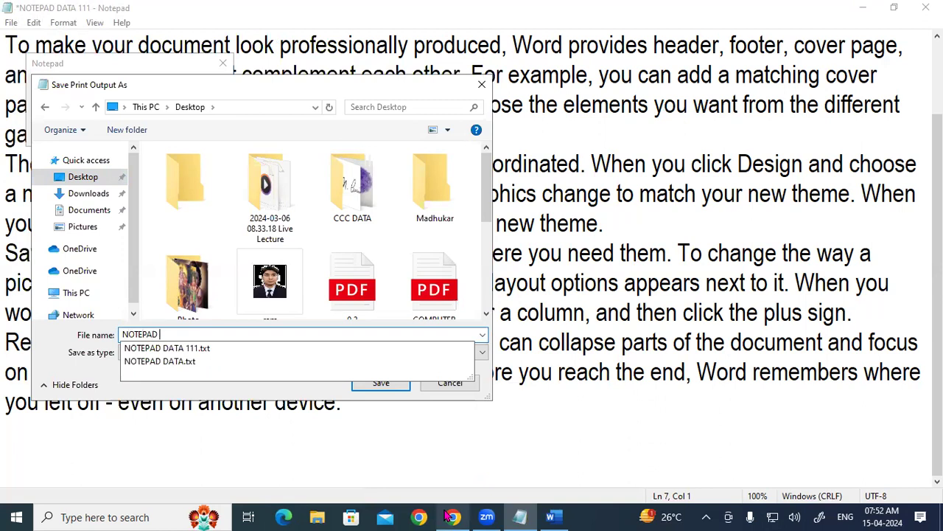
{"action": "type", "text": "PDF"}
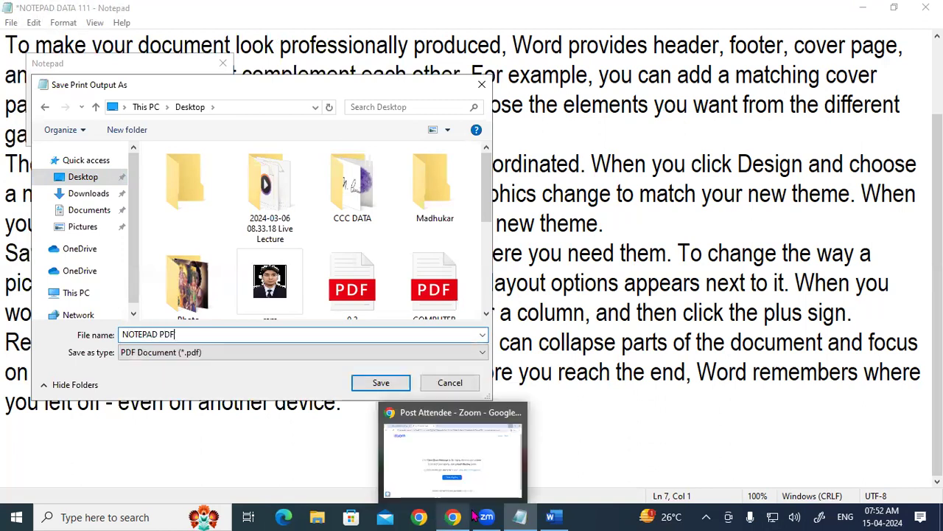
{"action": "left_click", "coordinate": [386, 382]}
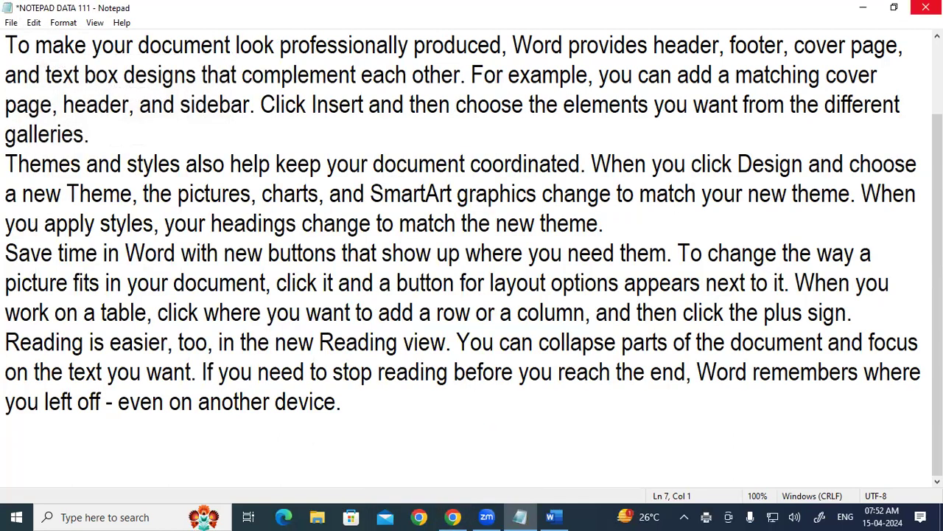
Step: Close the NOTEPAD DATA 111 text file and the Word document, discarding the unsaved changes in both
{"action": "left_click", "coordinate": [926, 8]}
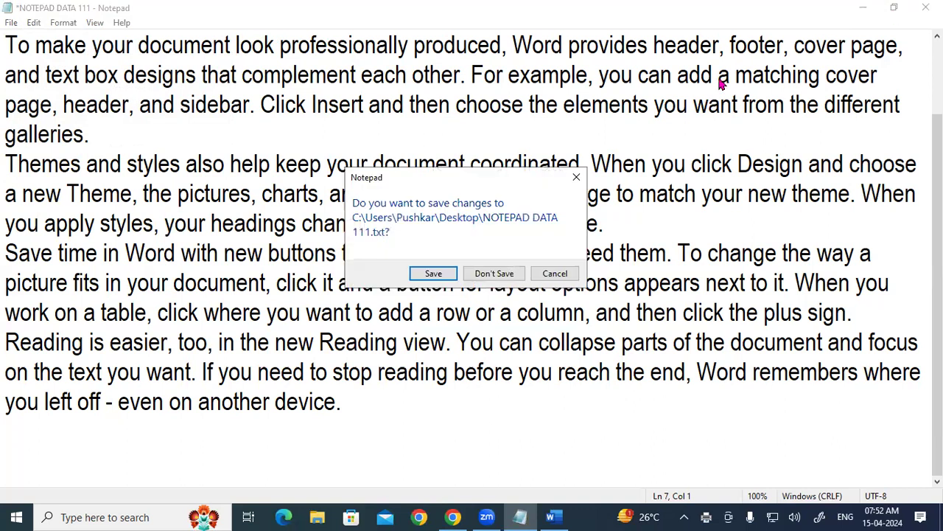
{"action": "left_click", "coordinate": [507, 274]}
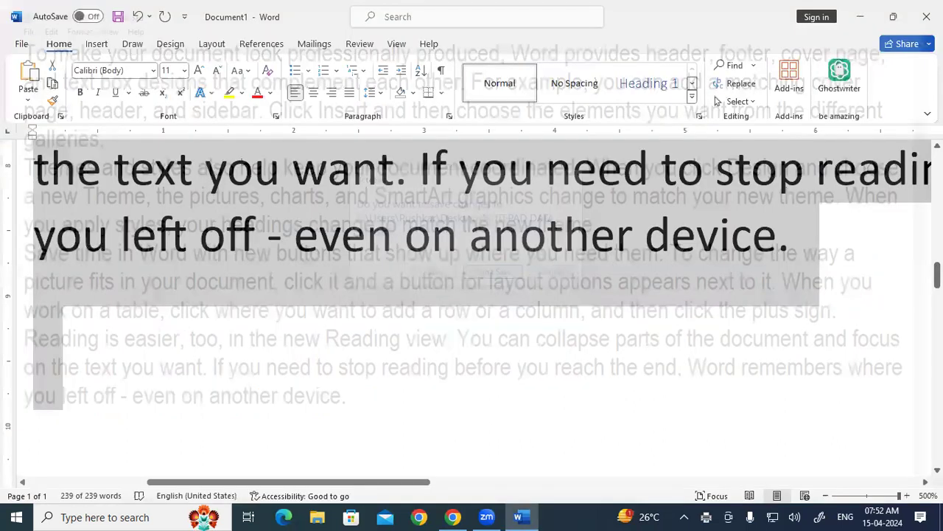
{"action": "left_click", "coordinate": [926, 16]}
{"action": "left_click", "coordinate": [563, 283]}
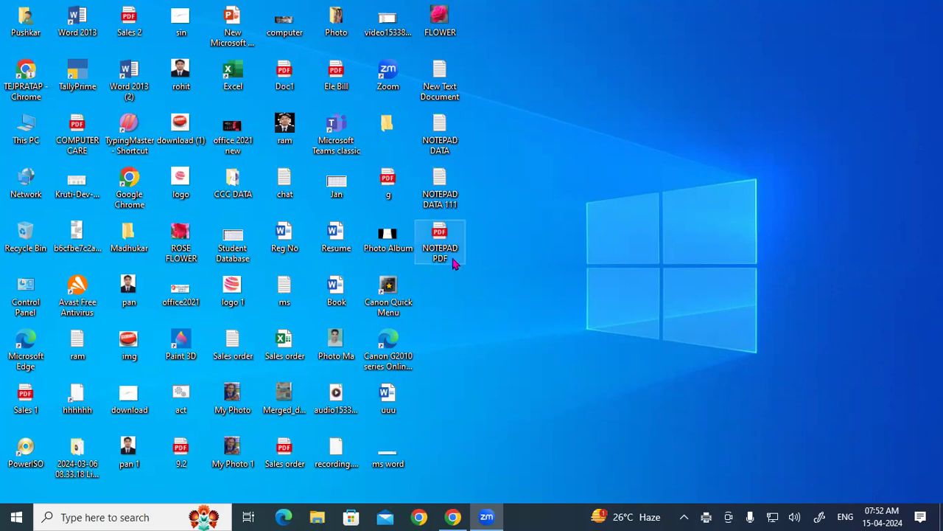
Step: Open NOTEPAD PDF from the desktop and examine the header, footer and margins on its first page
{"action": "double_click", "coordinate": [442, 250]}
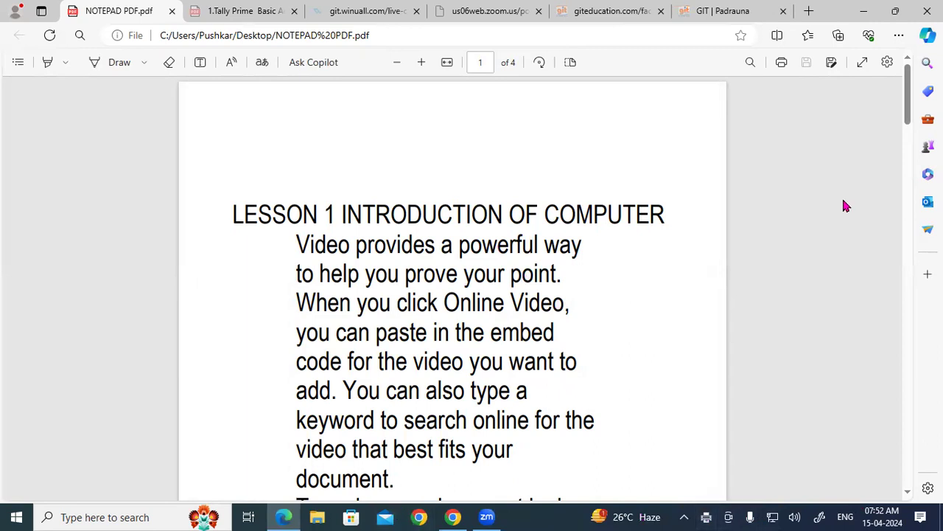
{"action": "scroll", "coordinate": [595, 294], "scroll_direction": "down", "scroll_amount": 5}
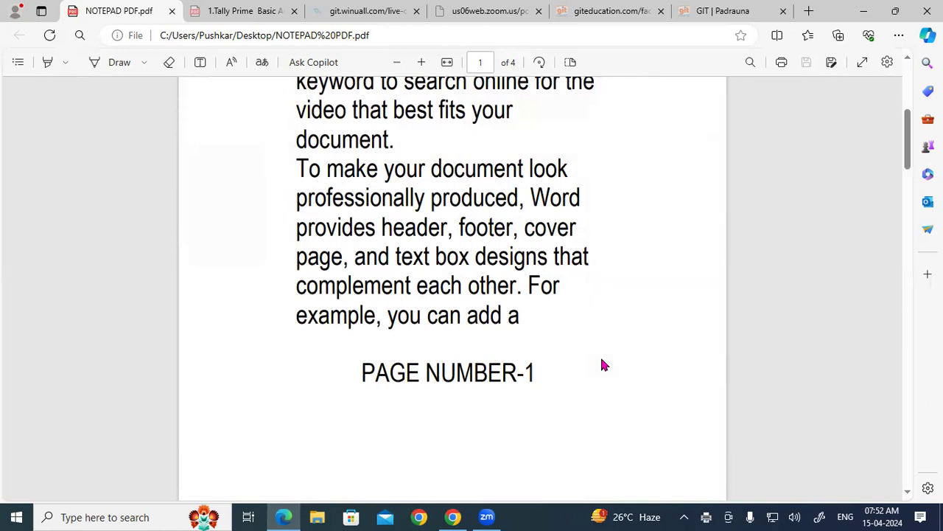
{"action": "scroll", "coordinate": [602, 364], "scroll_direction": "up", "scroll_amount": 4}
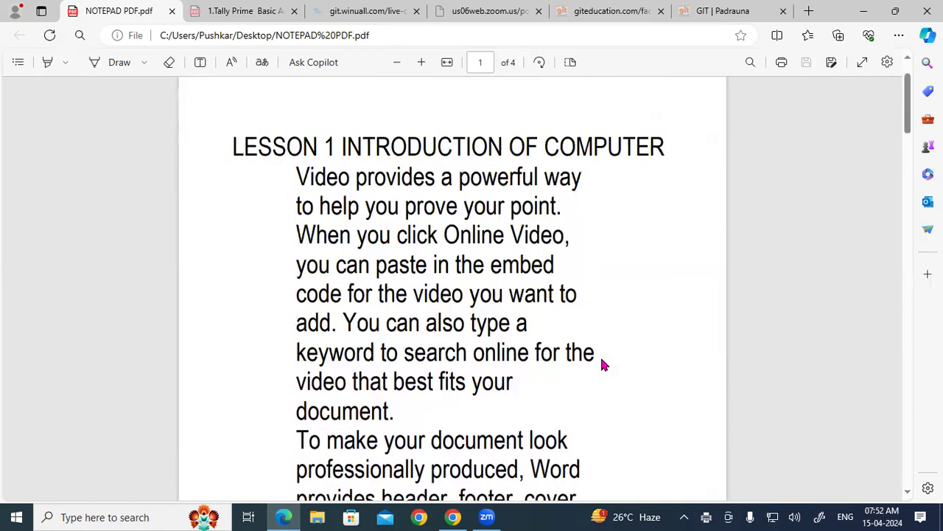